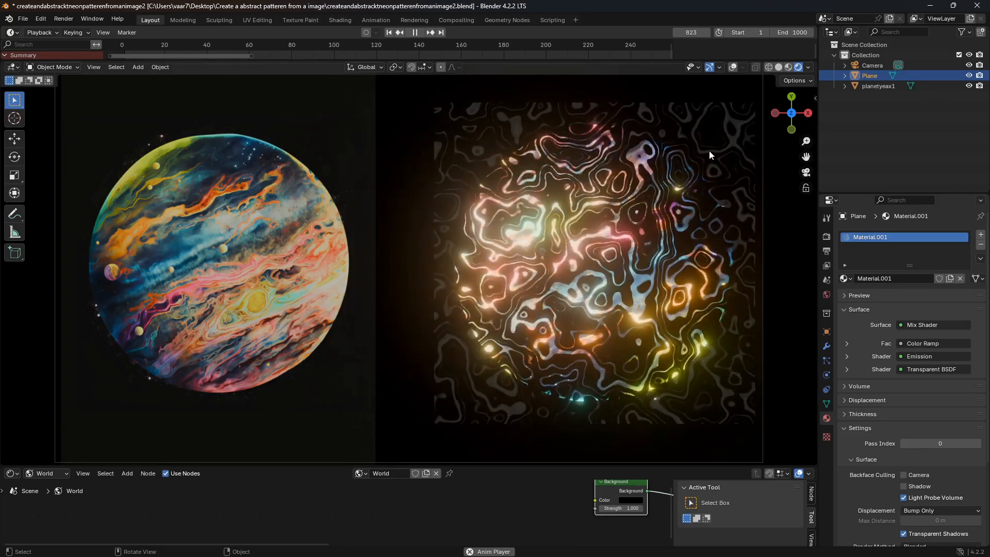
Step: Stop the animation playback and switch to the unsaved Blender window with the default scene
key(space)
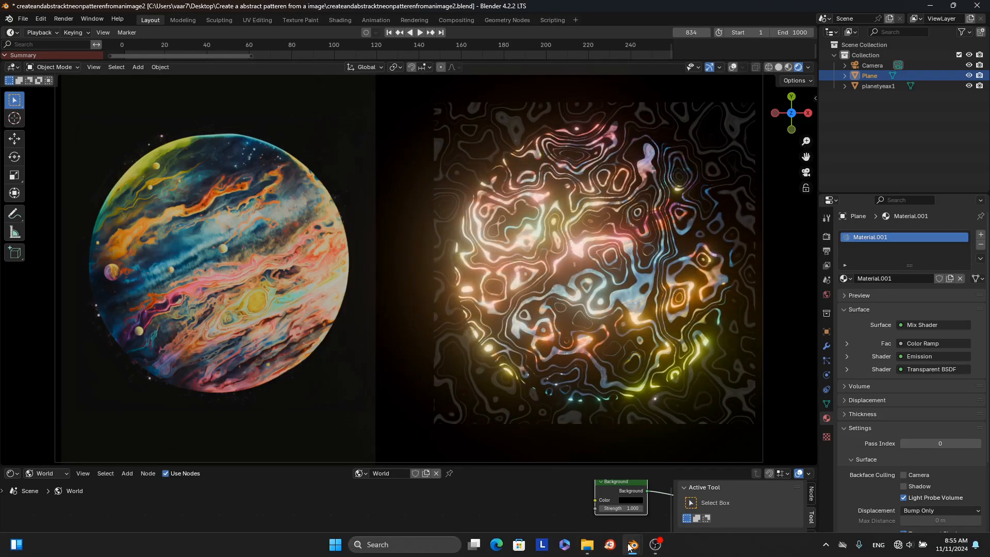
mouse_move(633, 544)
click(671, 479)
Step: Delete all default objects from the scene: the camera, cube and light
key(a)
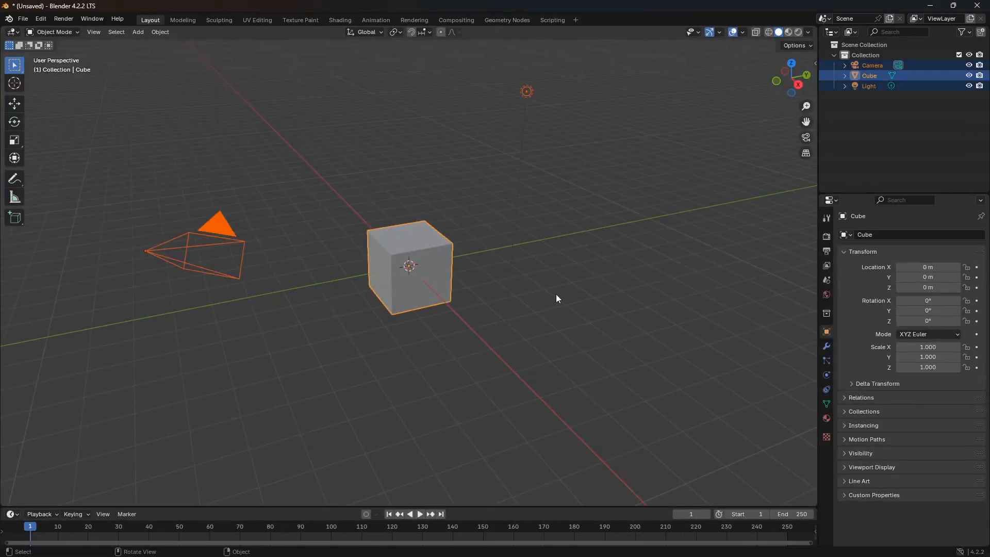
key(x)
click(555, 295)
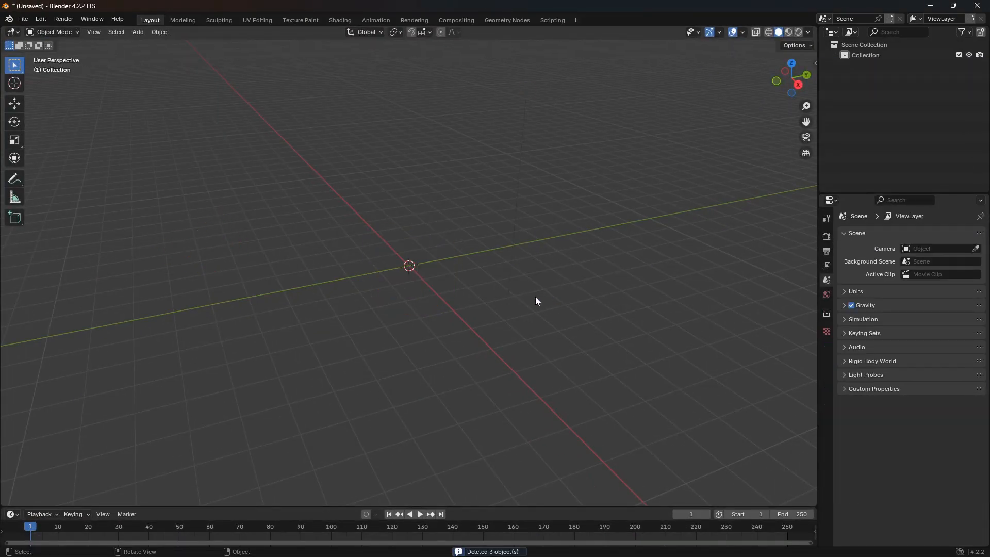
Step: In top view, begin adding an image mesh plane and choose planetyea.png on the Desktop by searching for "planet"
key(KP_7)
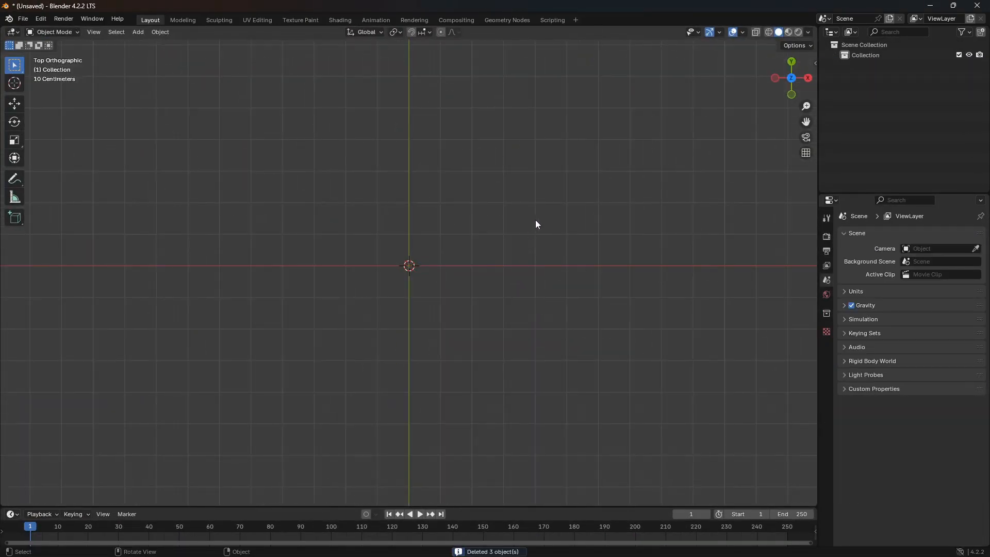
key(shift)
key(shift+a)
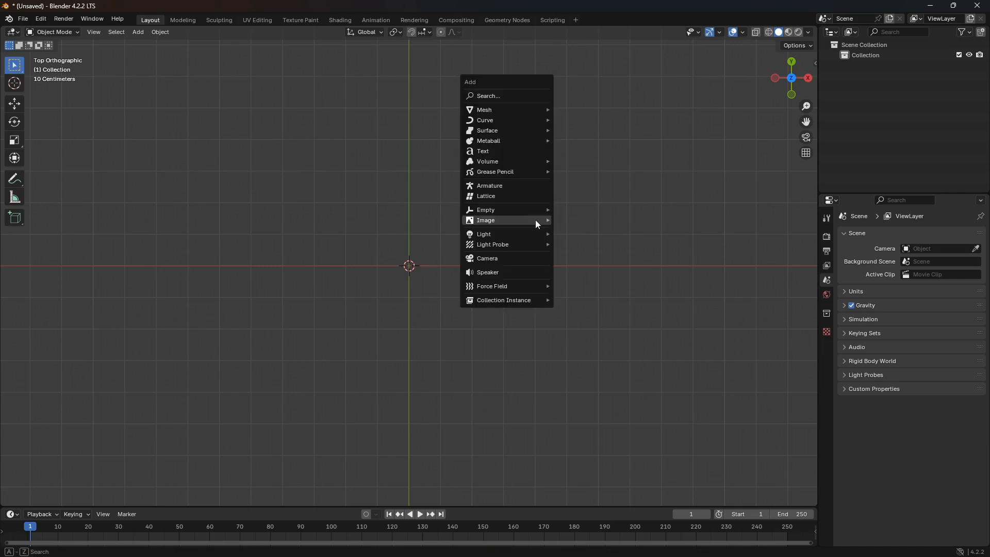
mouse_move(536, 220)
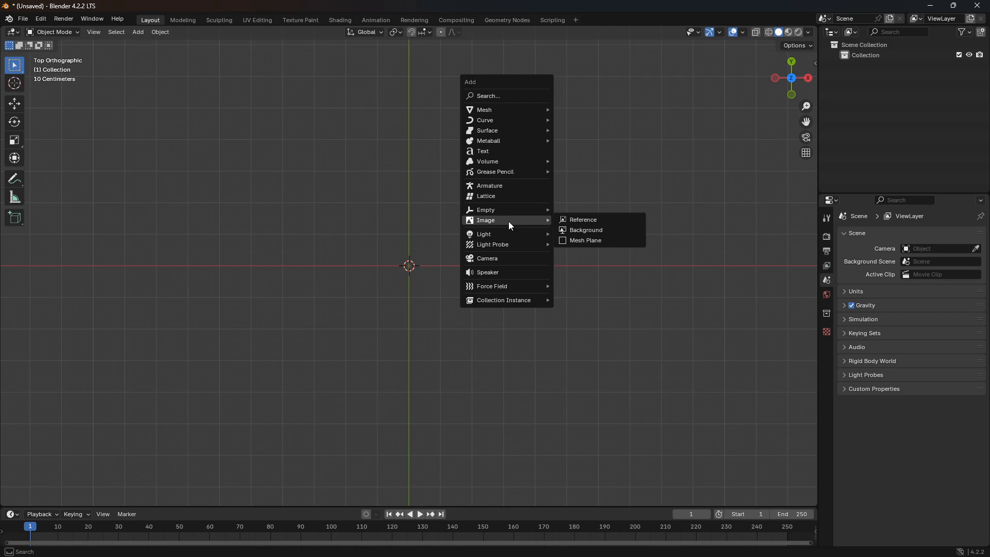
click(589, 243)
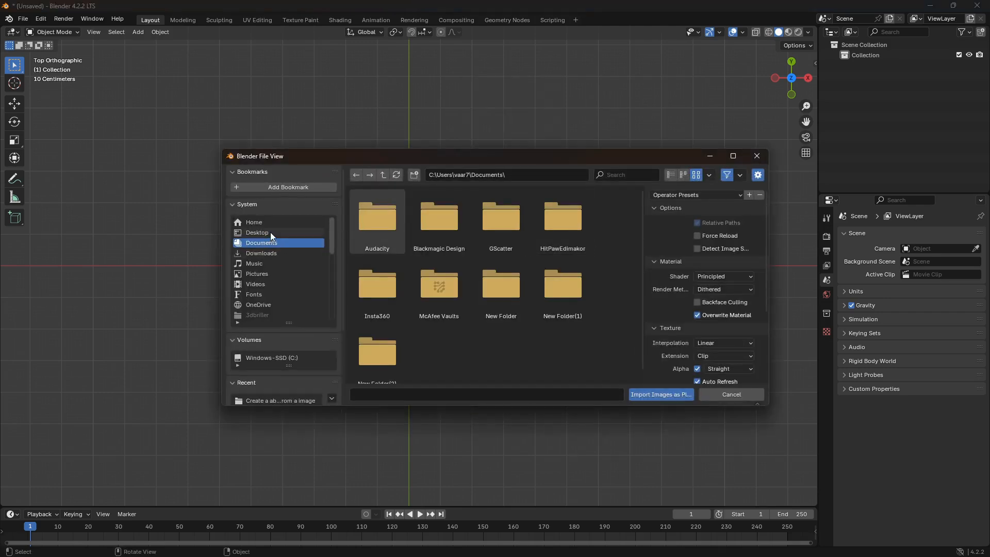
click(620, 173)
text(p)
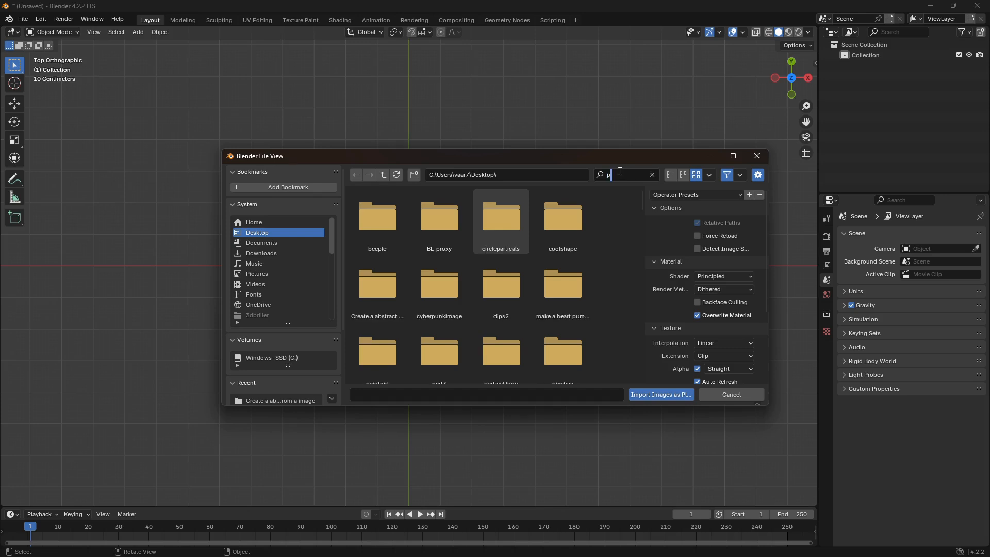
text(lanet)
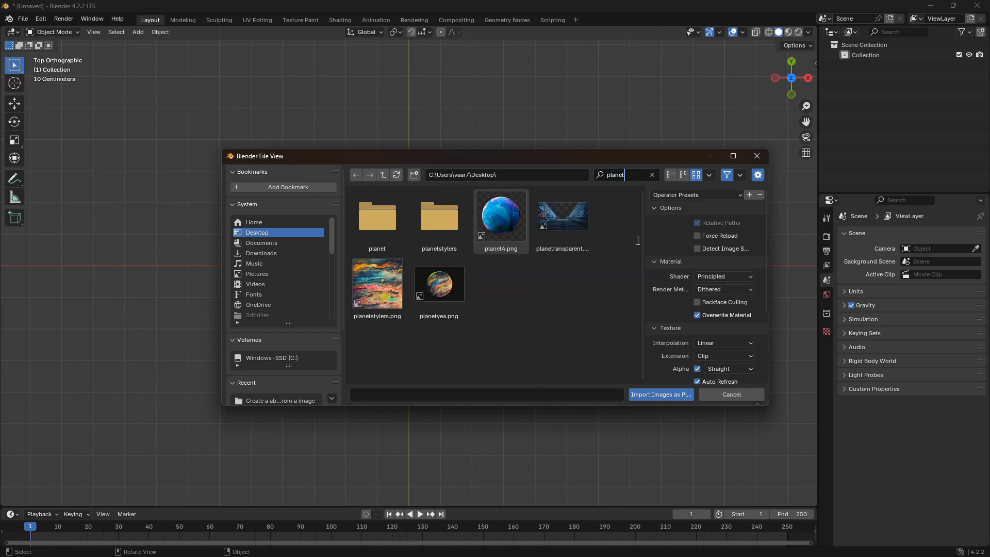
click(531, 323)
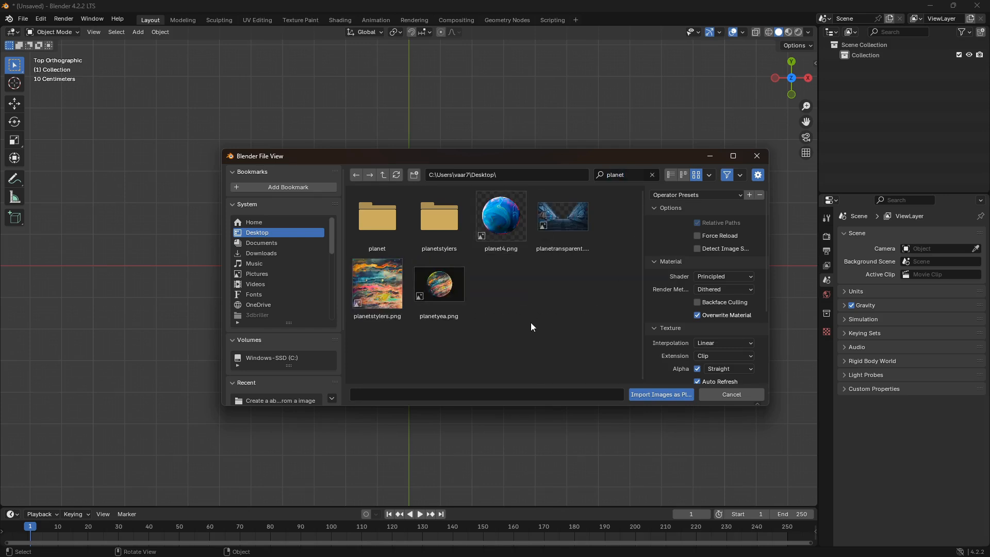
click(447, 285)
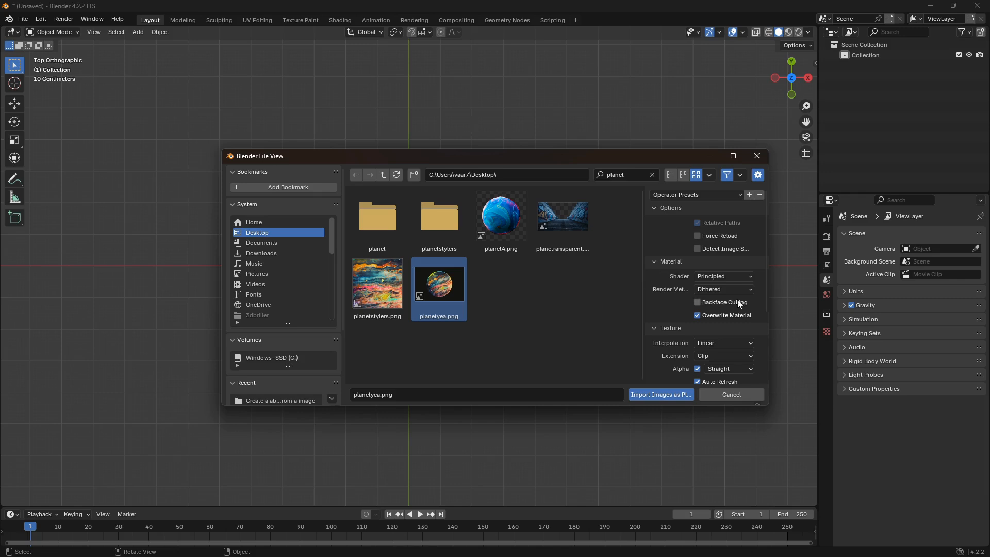
Step: Set the material shader to Emission and import planetyea.png as a mesh plane
click(747, 277)
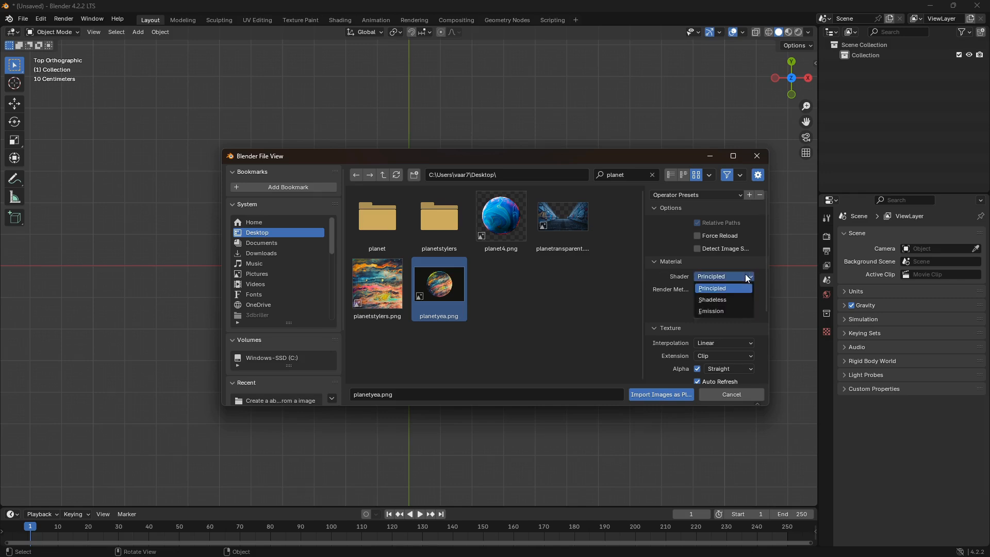
click(718, 312)
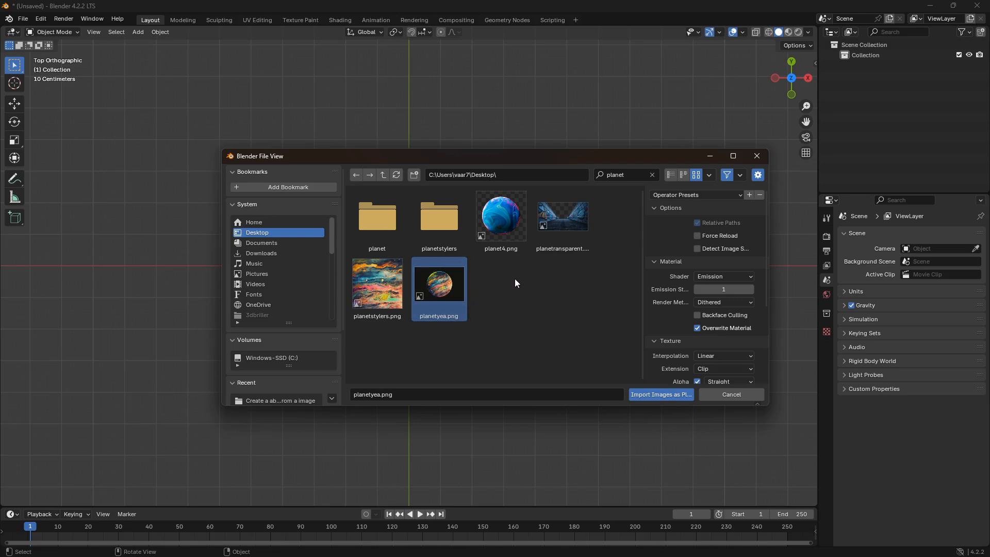
click(676, 395)
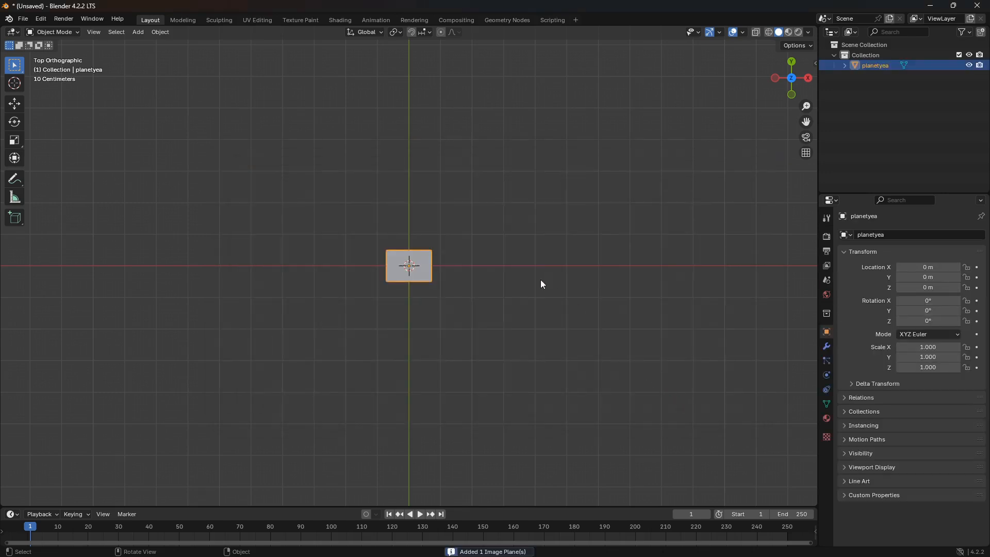
Step: Scale the planet image plane uniformly by a factor of 7
key(s)
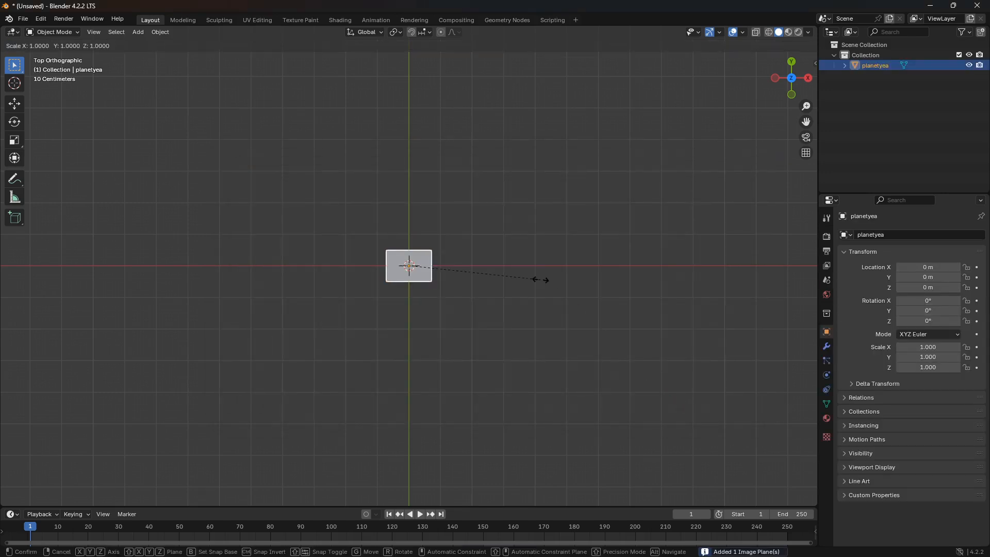
key(7)
key(Return)
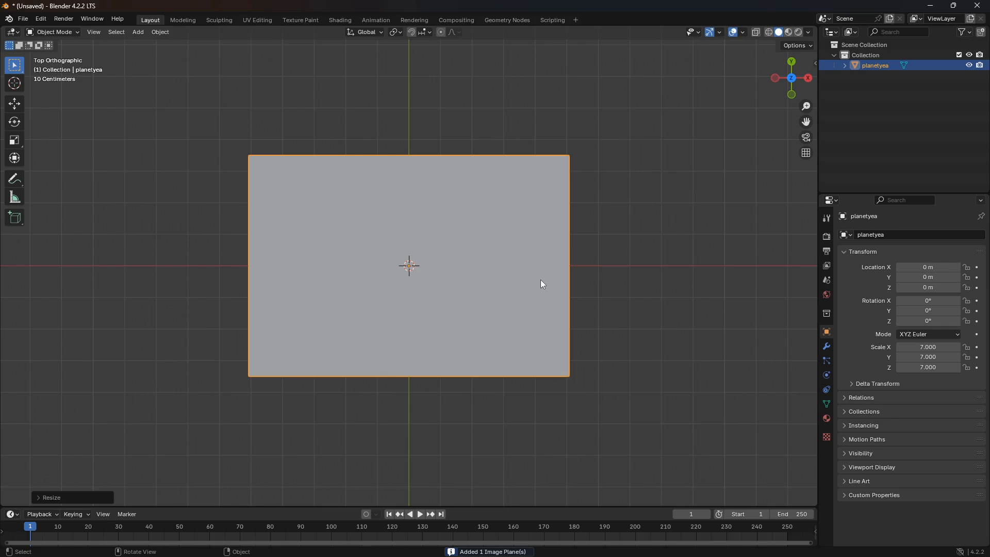
Step: Add a camera and align it to the current top view of the image plane
key(shift+a)
mouse_move(540, 281)
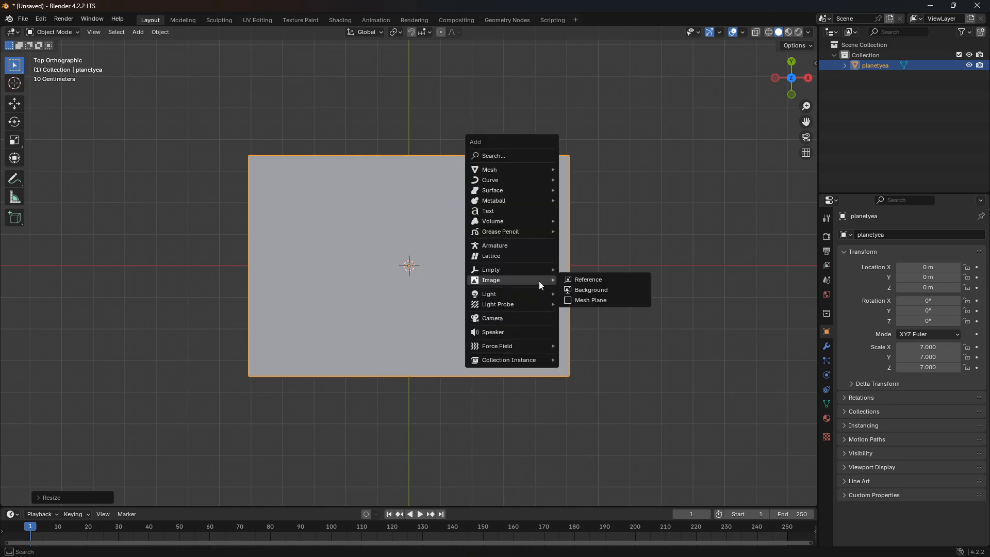
click(515, 319)
scroll(532, 283, up, 2)
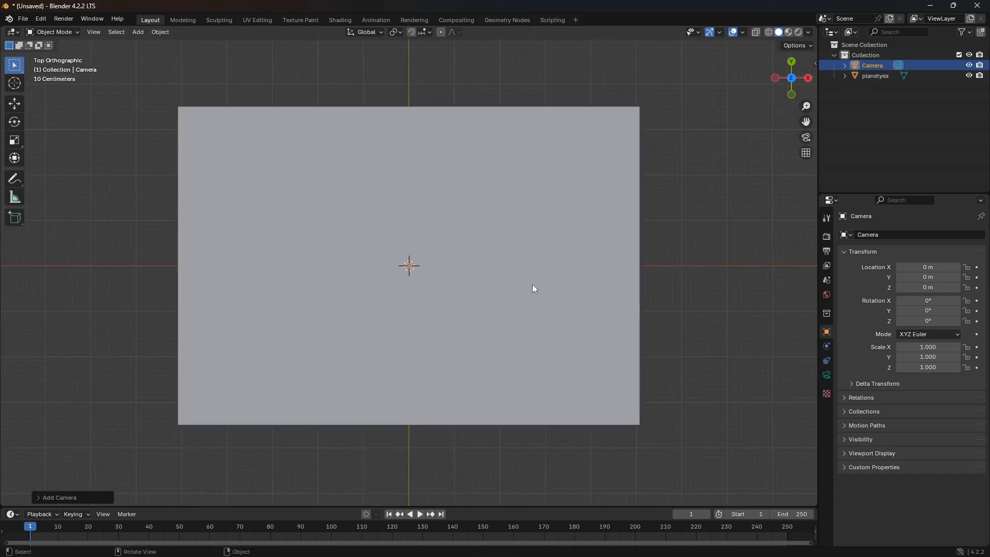
key(ctrl+alt+KP_0)
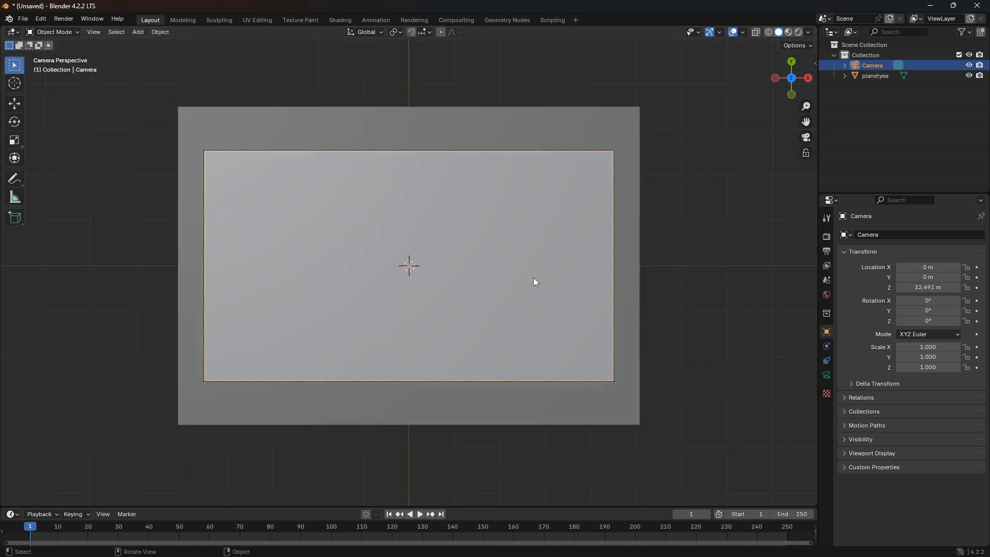
scroll(542, 284, up, 1)
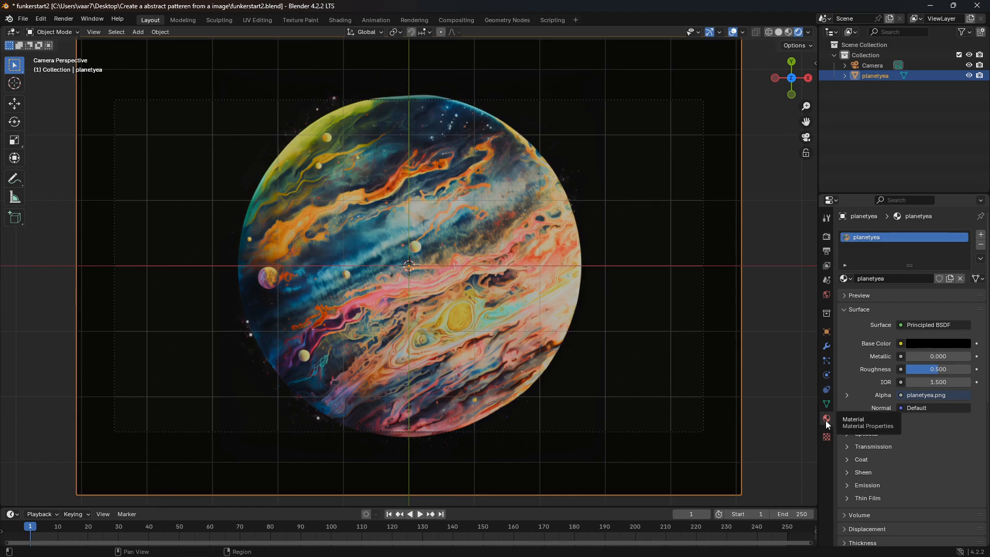
Step: Remove the planetyea material slot from the image plane
click(981, 246)
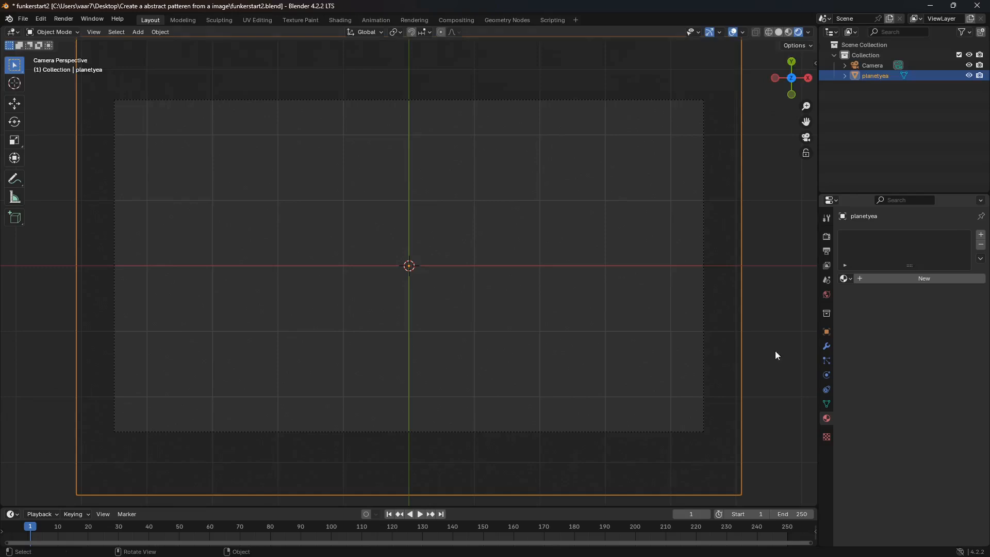
scroll(623, 365, down, 1)
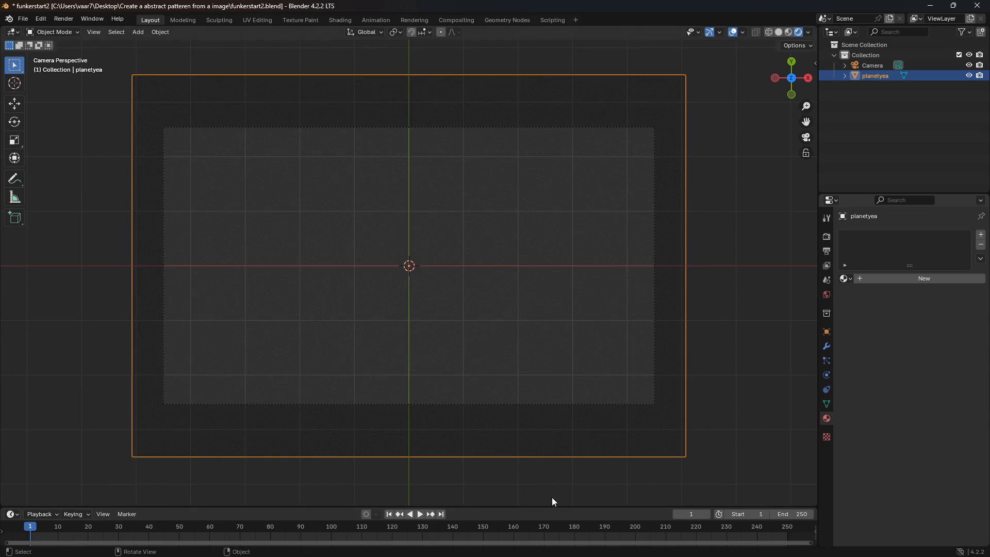
Step: Enlarge the timeline area, change it to the Compositor and enable Use Nodes
drag(551, 508, 604, 348)
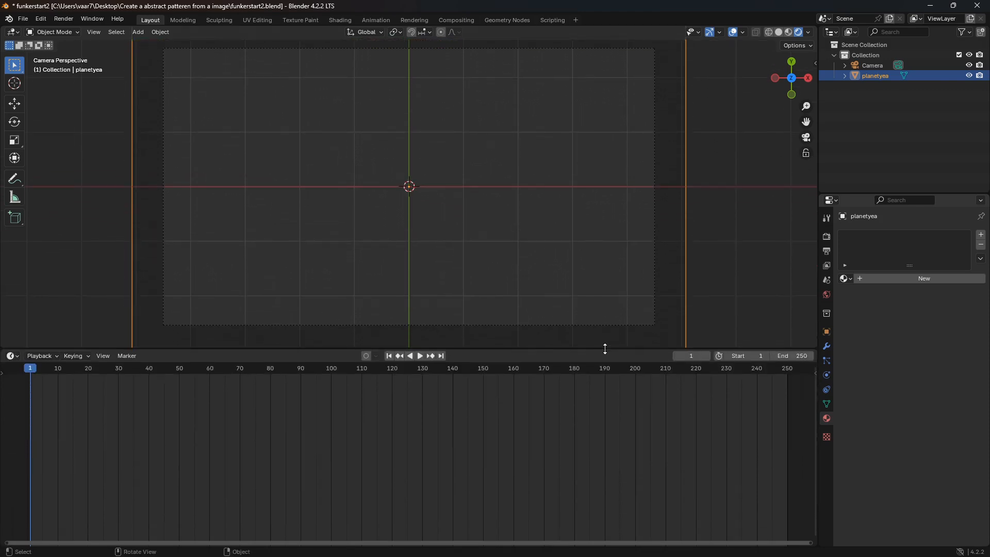
click(11, 355)
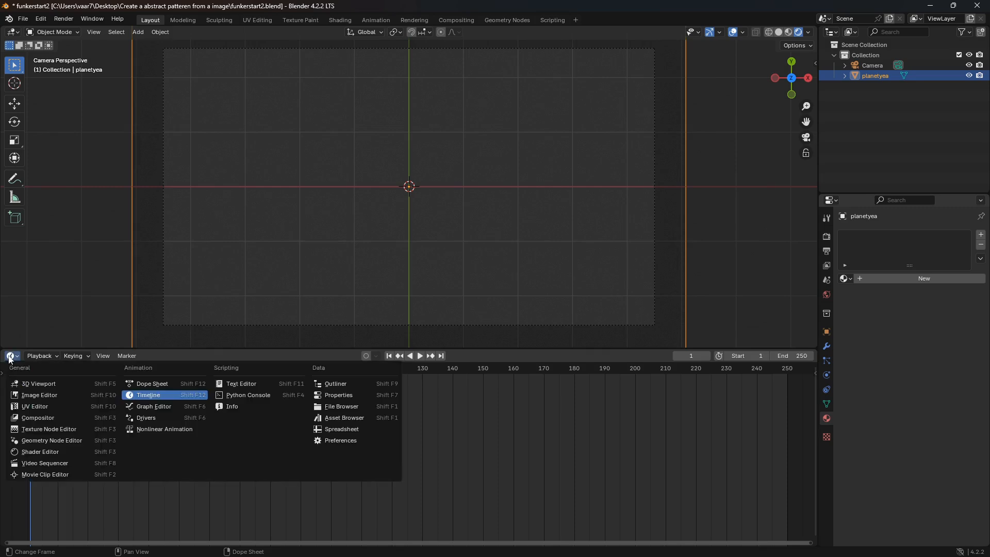
click(61, 417)
click(116, 357)
Step: Space out the compositing nodes and insert a Glare node between Render Layers and Composite
middle_drag(320, 472, 391, 450)
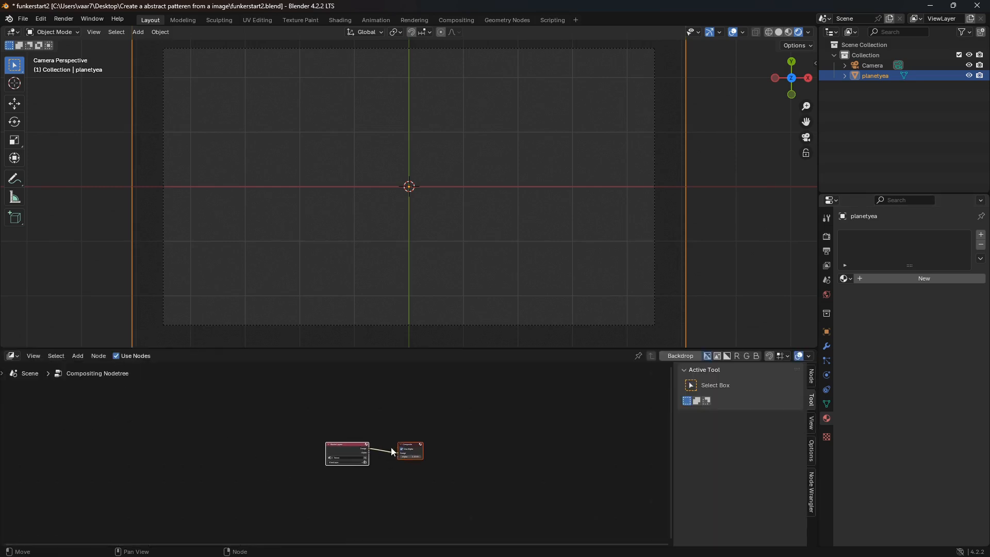
scroll(413, 469, up, 4)
scroll(416, 477, up, 3)
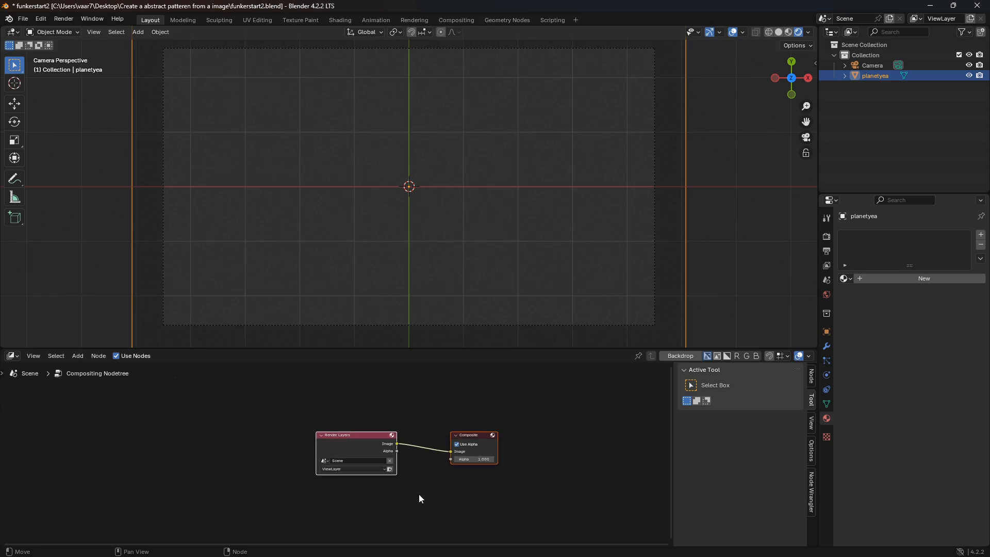
drag(373, 426, 242, 427)
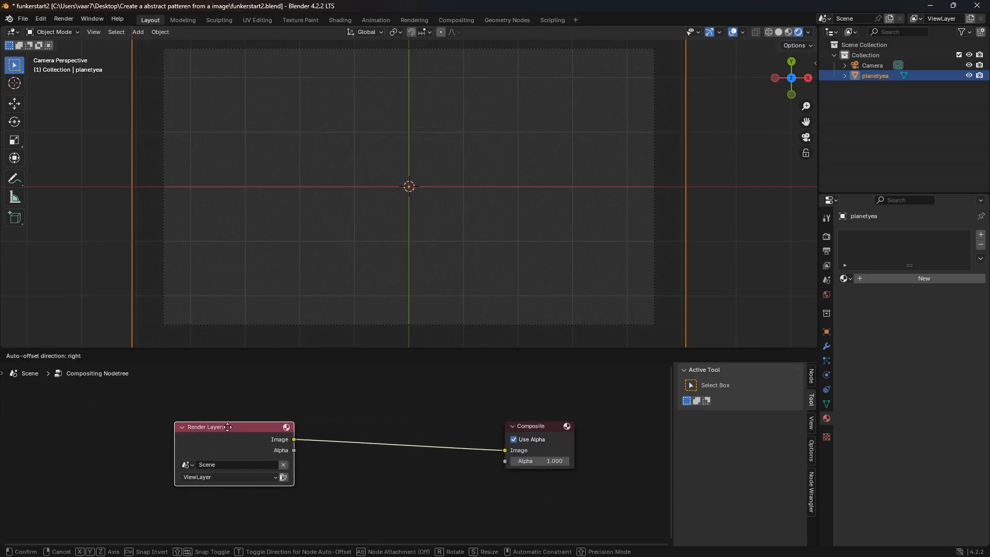
key(shift+a)
click(323, 401)
text(glare)
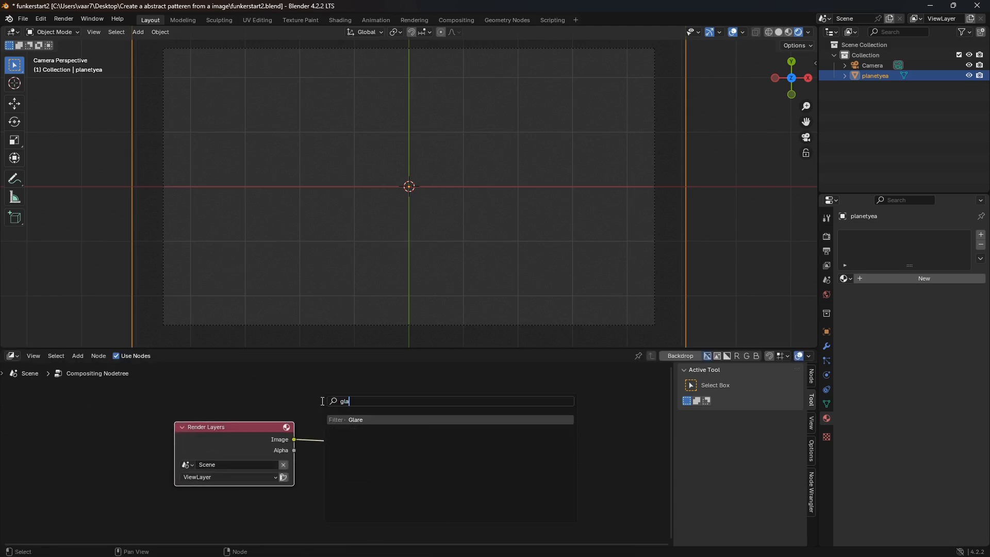
click(360, 419)
click(373, 428)
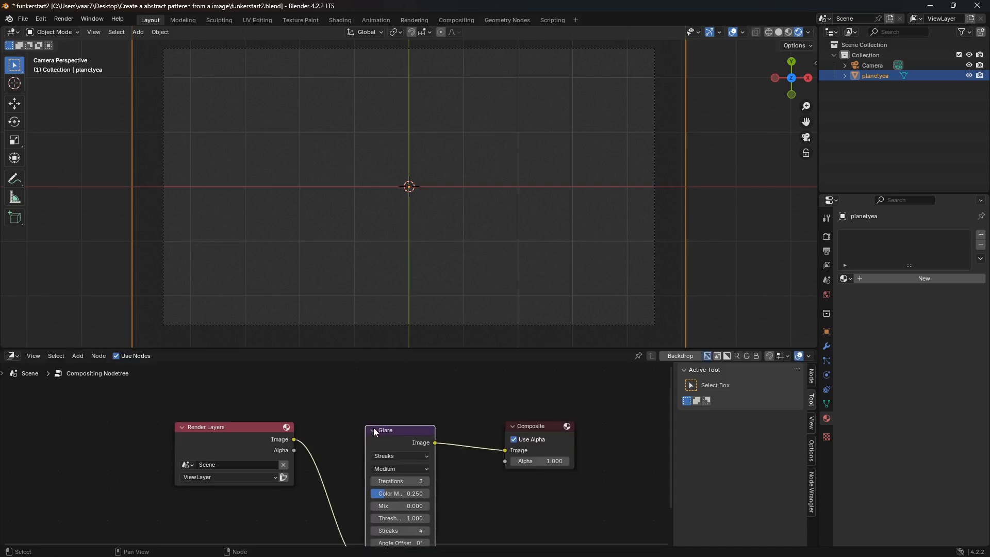
Step: Set the Glare node's type to Bloom and its quality to High
middle_drag(418, 465, 394, 482)
scroll(414, 428, up, 1)
click(421, 416)
click(410, 440)
scroll(453, 443, up, 1)
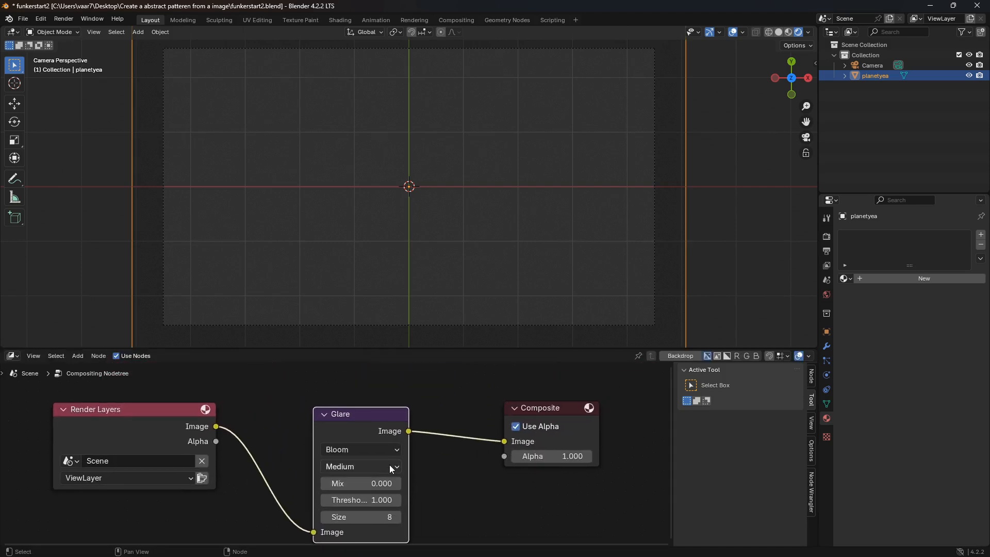
click(389, 465)
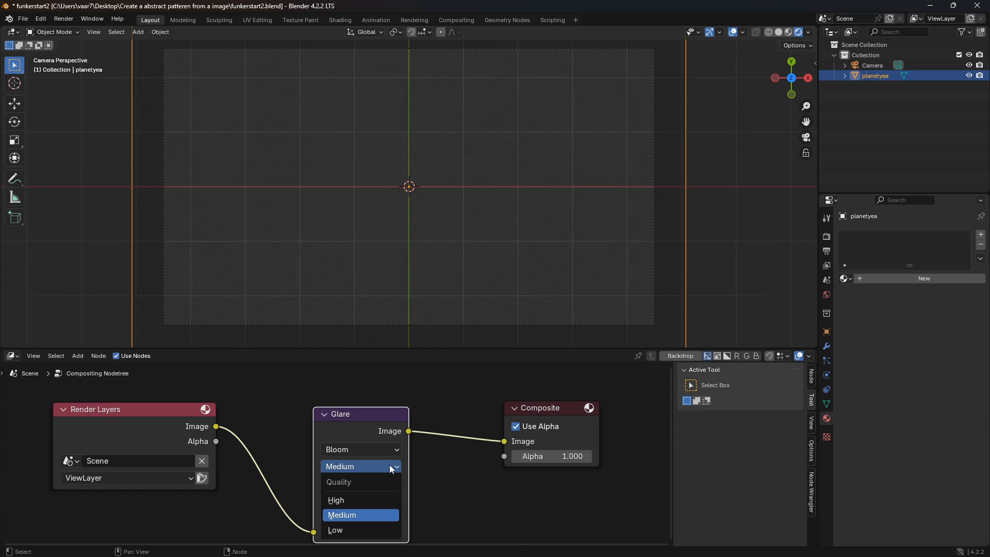
click(370, 500)
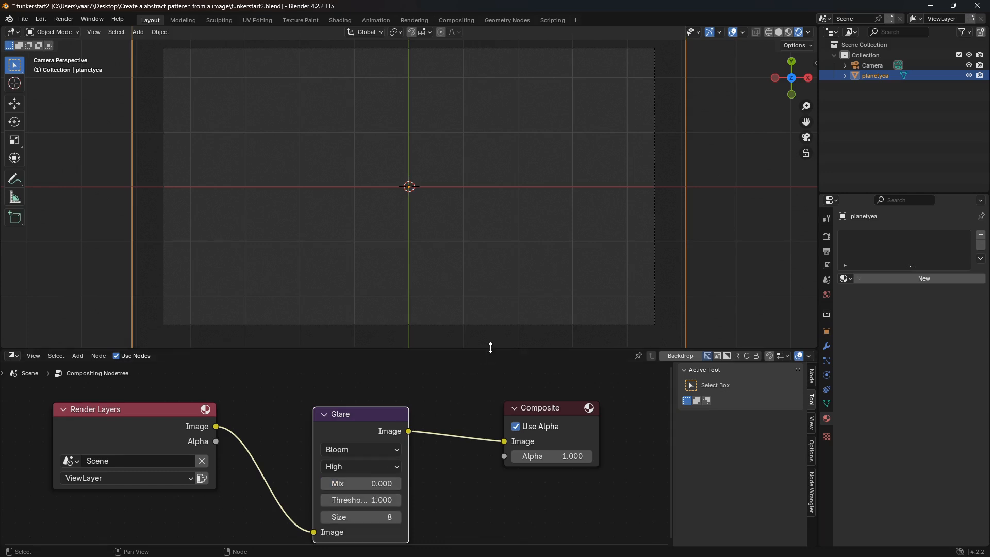
Step: Give the 3D viewport more height and set its viewport shading Compositor option to Always
drag(490, 347, 490, 390)
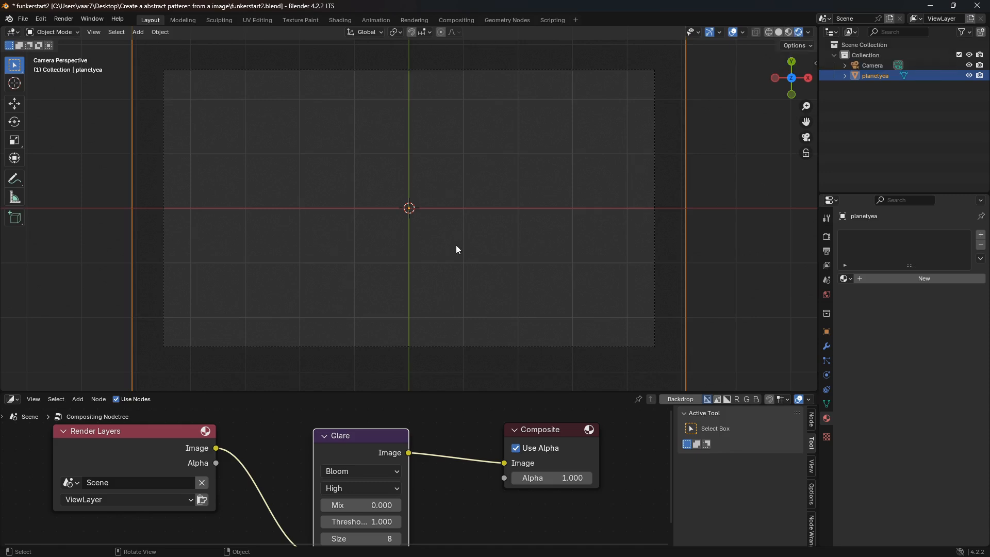
click(809, 32)
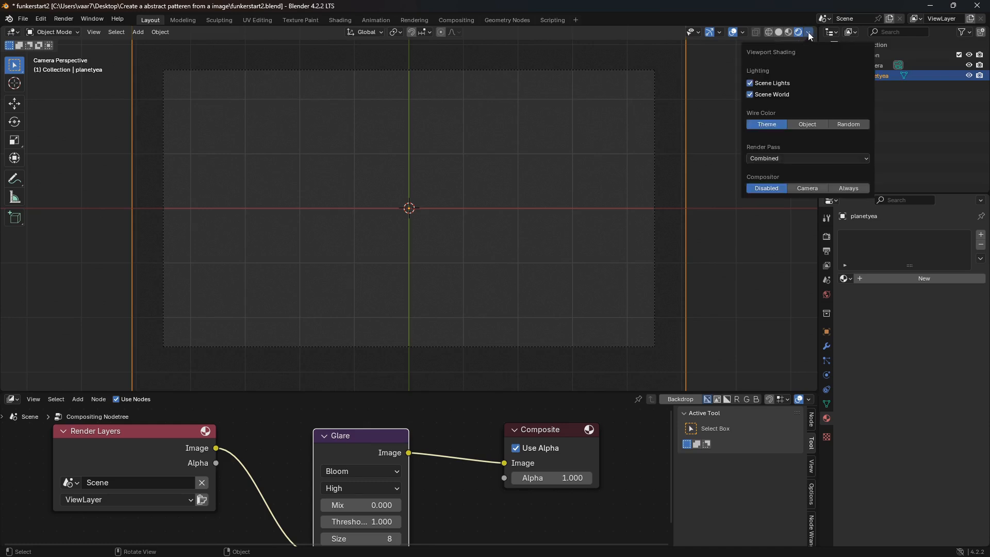
click(853, 188)
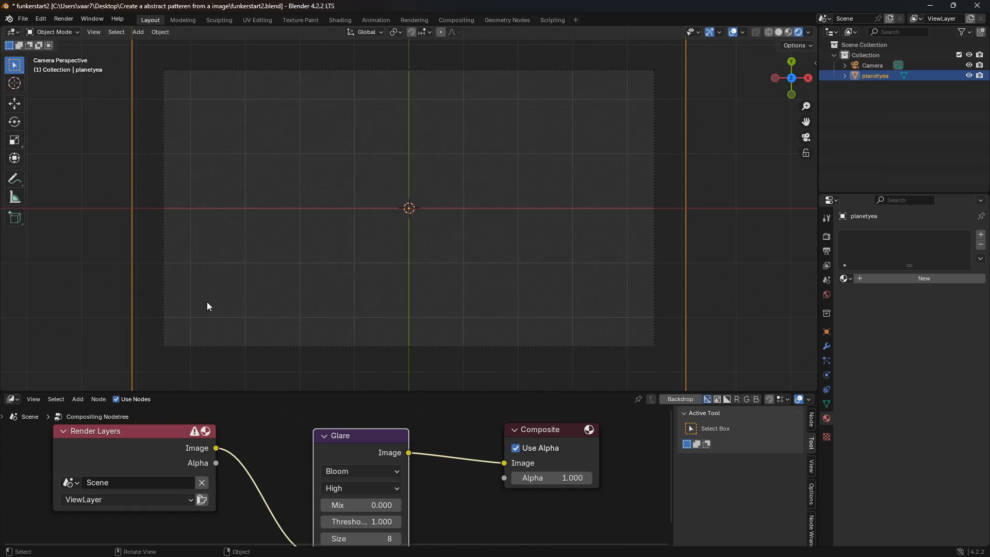
Step: Switch the Compositor area to the Shader Editor and create a new material for the planetyea plane
click(12, 399)
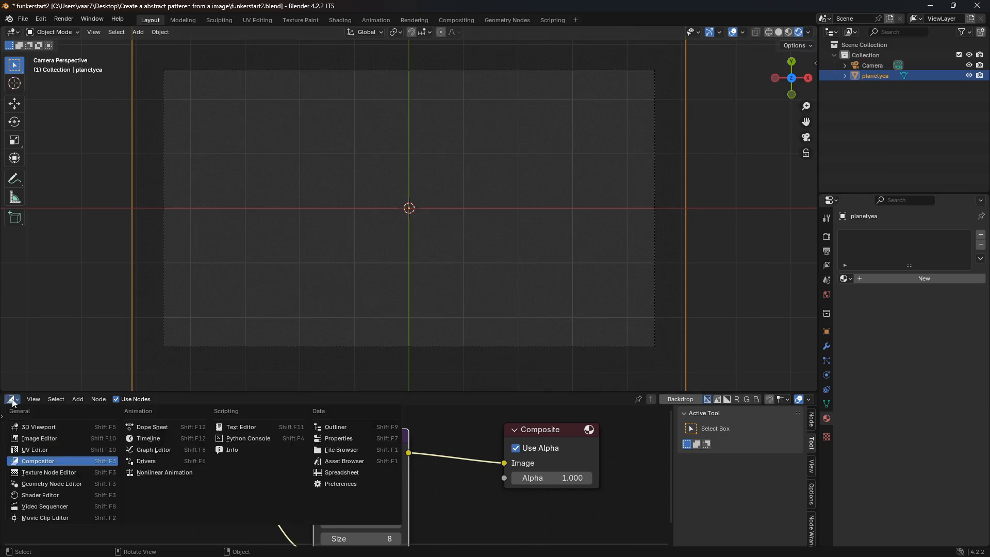
click(64, 495)
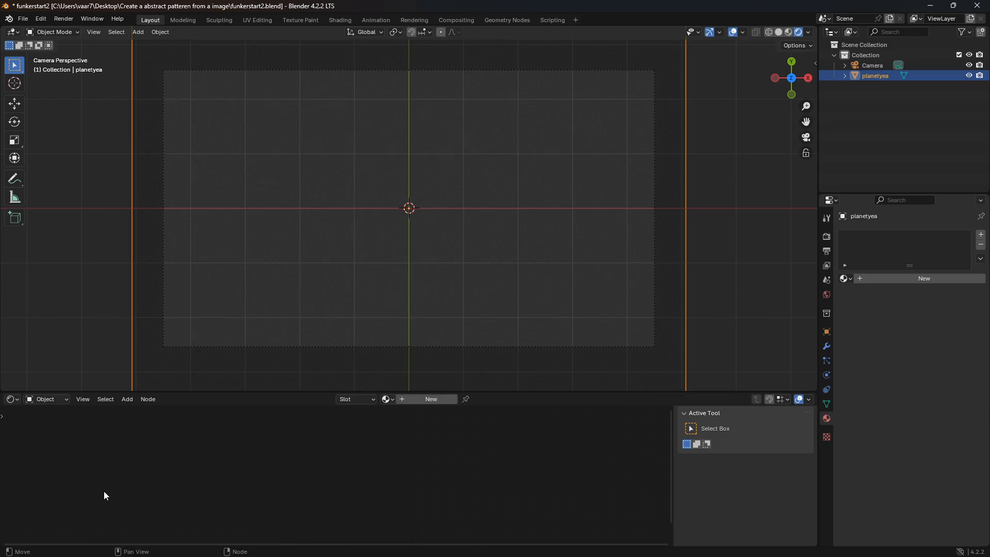
click(442, 400)
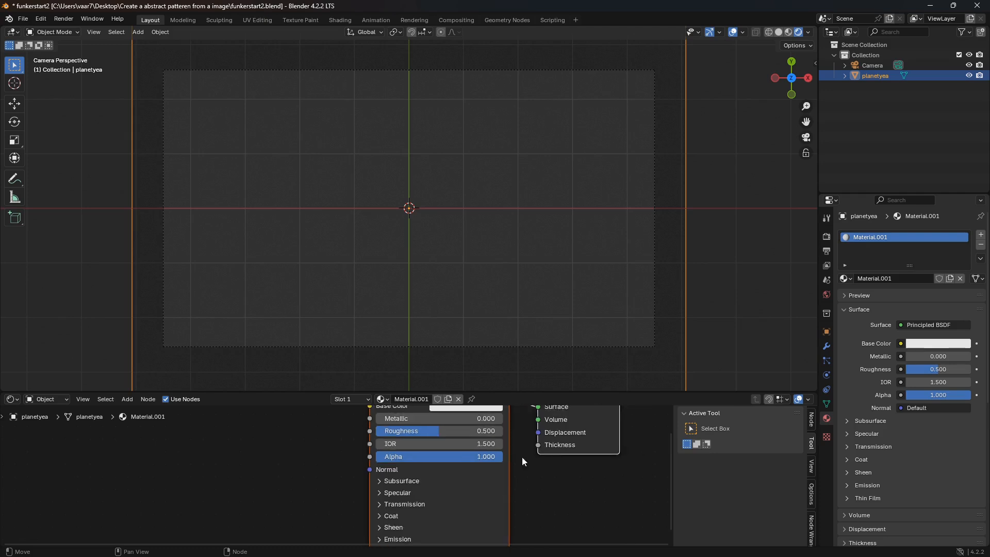
Step: Give the Shader Editor more height and delete the Principled BSDF node from the new material
drag(604, 393, 608, 317)
middle_drag(544, 409, 549, 457)
scroll(528, 465, up, 3)
click(491, 390)
middle_drag(507, 391, 451, 400)
click(462, 379)
key(x)
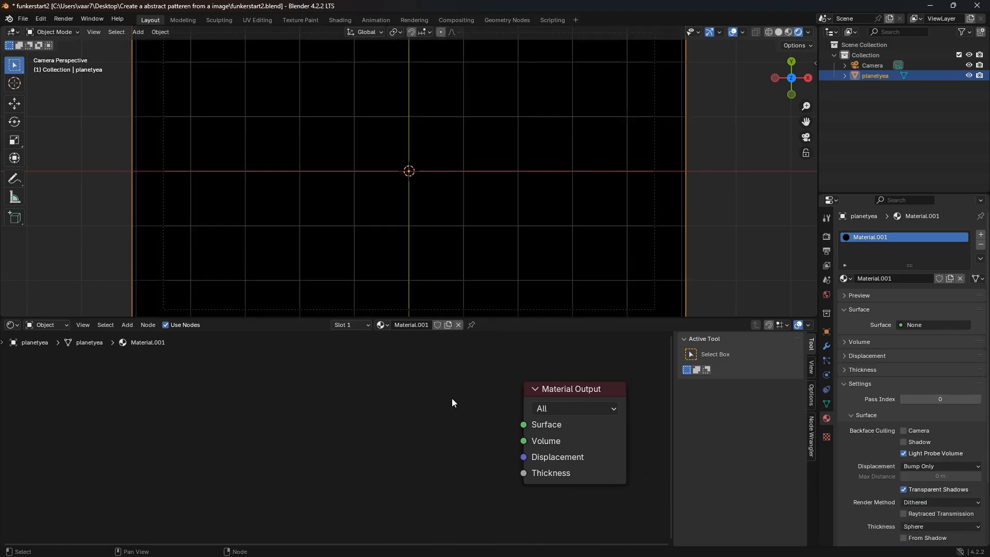
Step: Add a Mix Shader node and connect its output to the Surface input of Material Output
scroll(452, 399, up, 1)
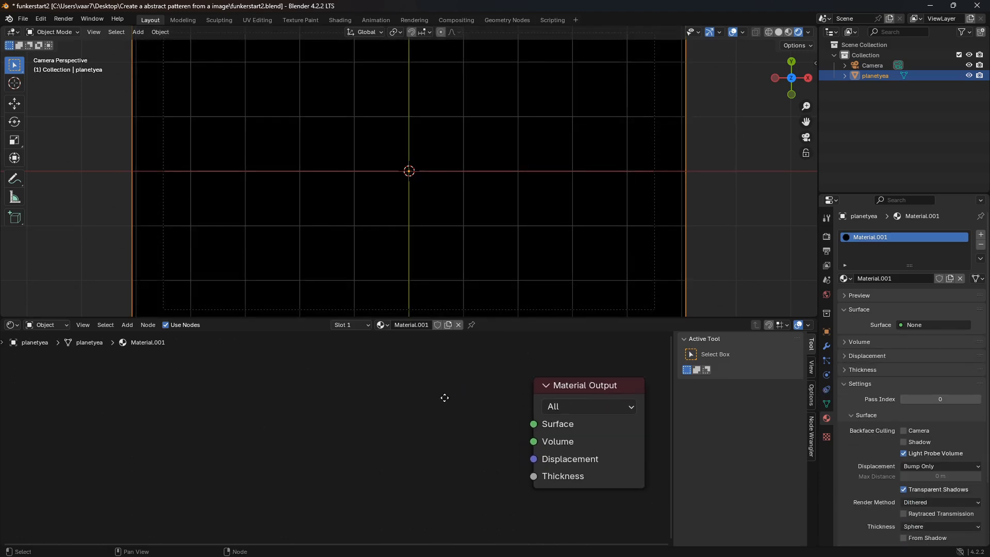
middle_drag(444, 397, 334, 403)
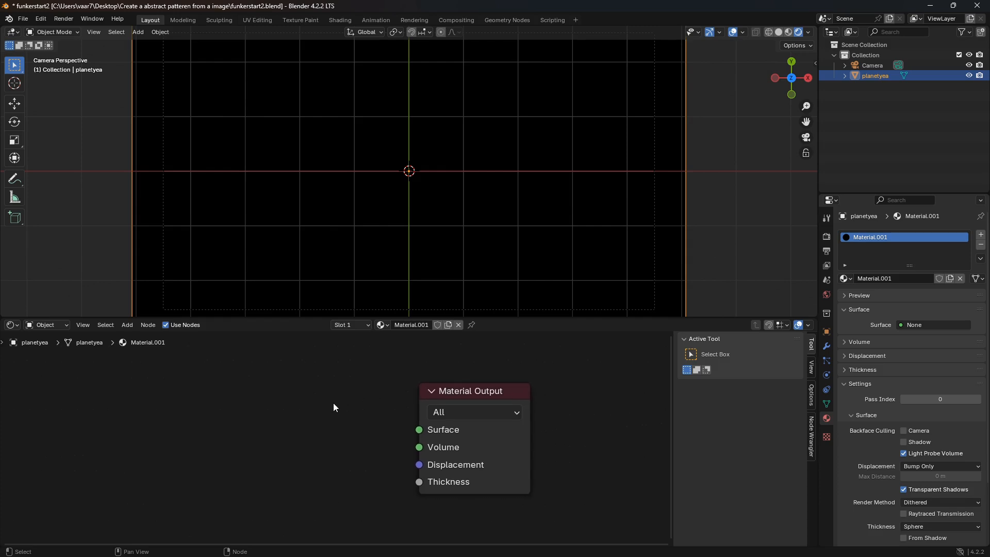
middle_drag(359, 404, 402, 371)
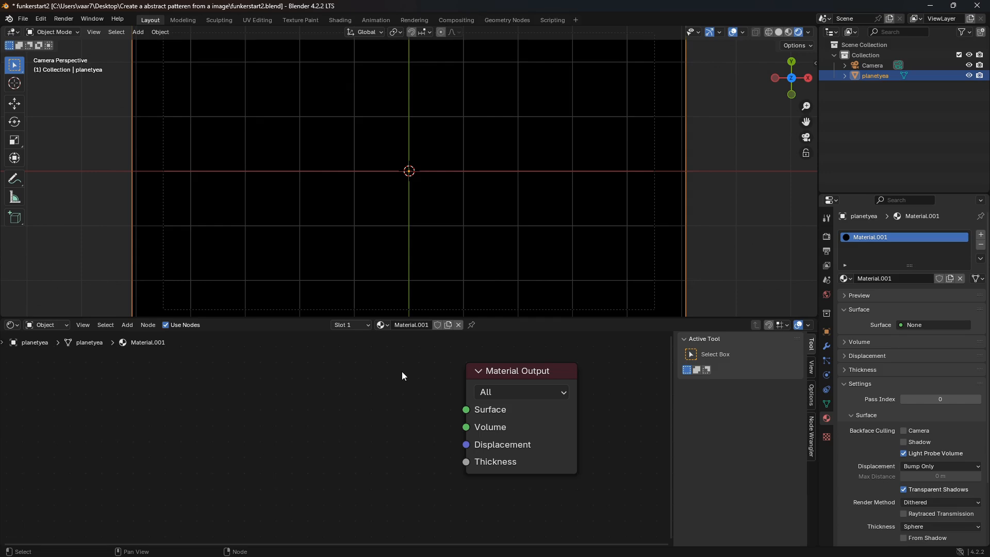
key(shift+a)
click(401, 371)
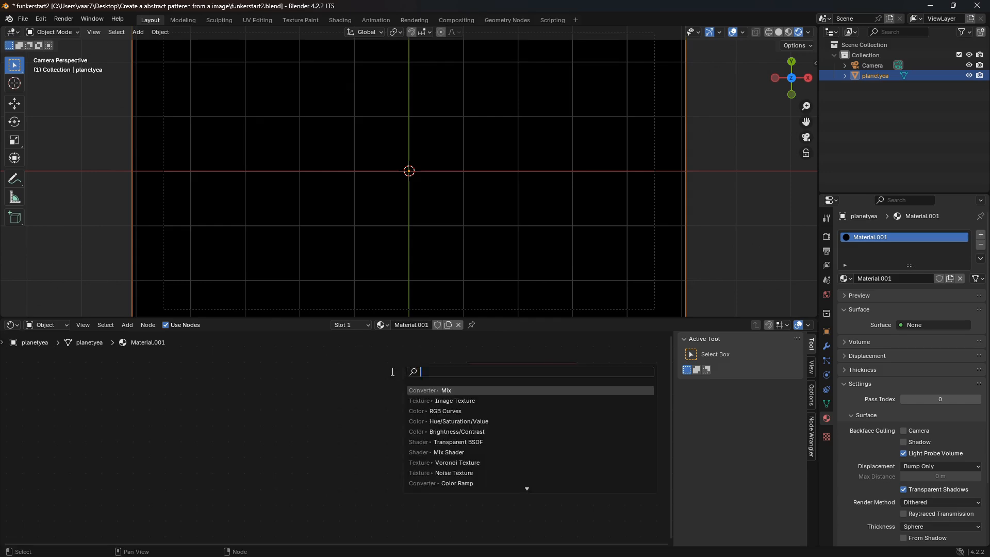
text(mix)
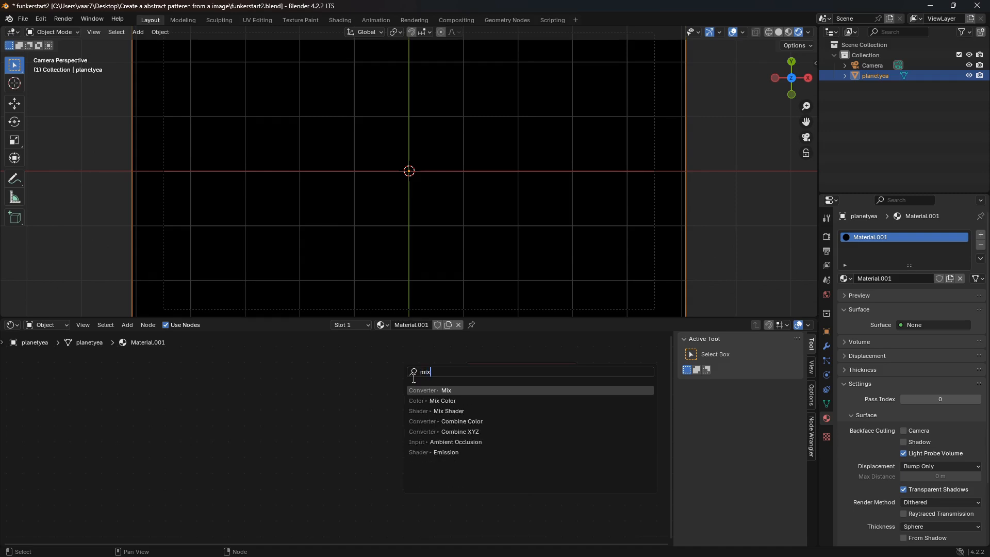
key(Down)
key(Down)
key(Return)
click(395, 432)
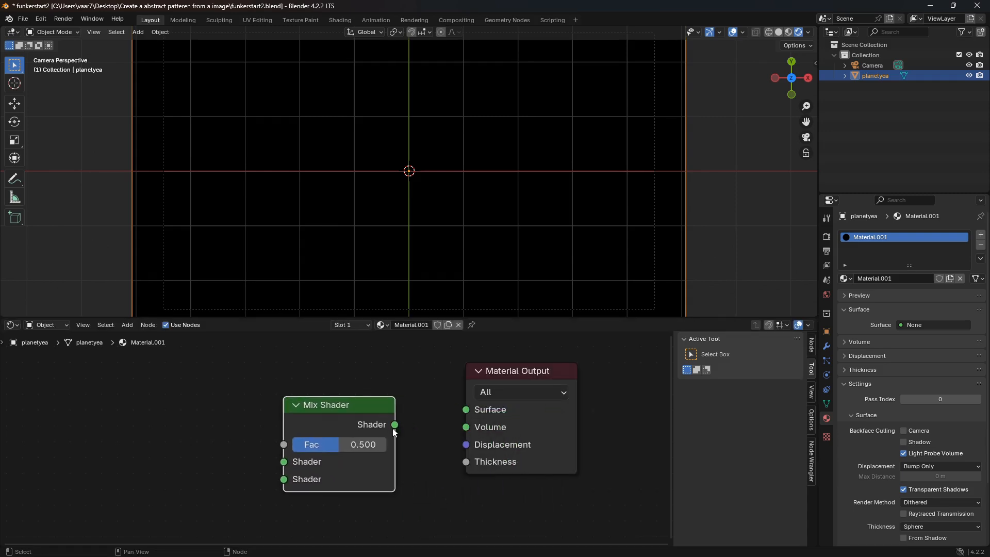
drag(395, 431, 465, 410)
Step: Add an Emission shader node before the Mix Shader
middle_drag(407, 458, 514, 443)
key(shift+a)
click(376, 403)
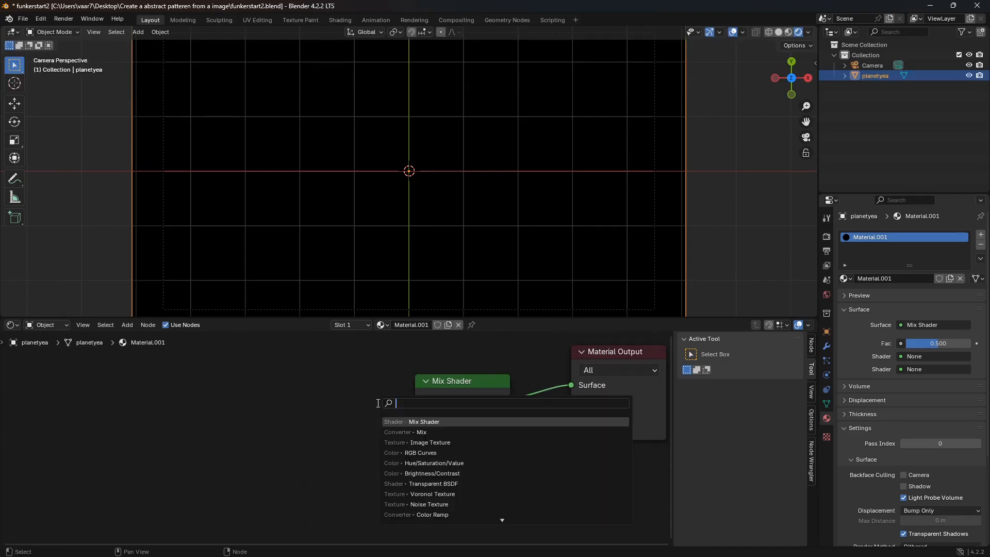
text(emission)
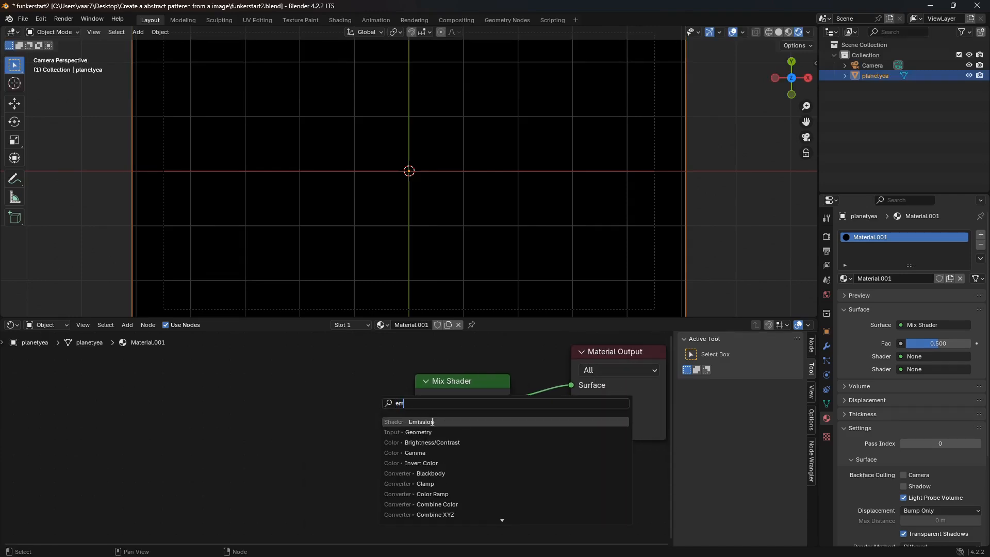
key(Return)
click(193, 427)
Step: Add a Transparent BSDF node below the Emission node
middle_drag(322, 442, 470, 424)
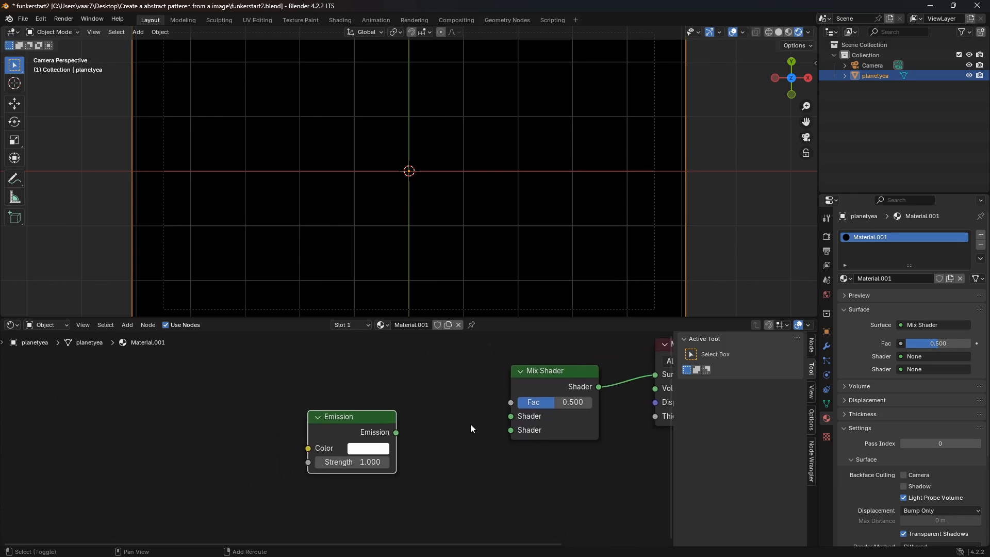
key(shift+a)
click(470, 422)
text(trans)
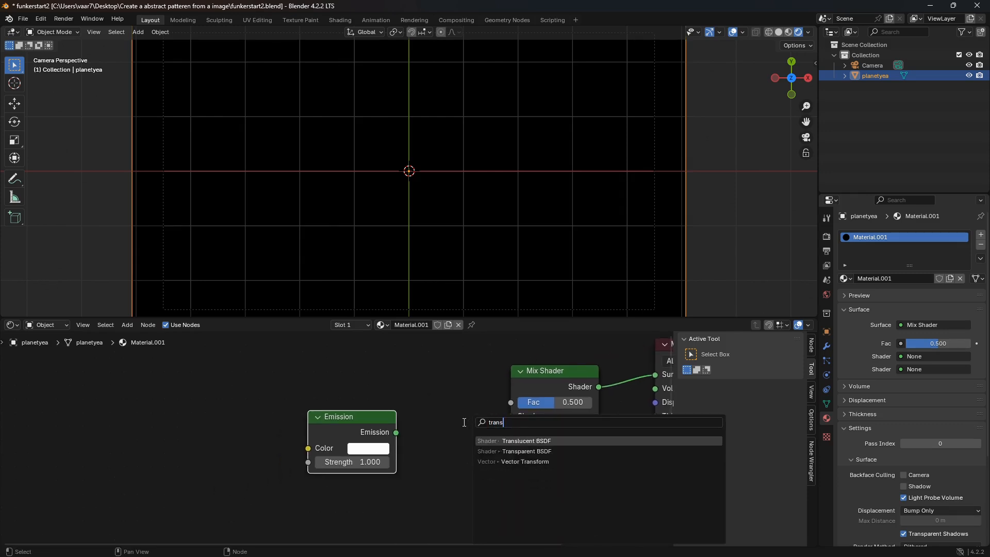
click(486, 451)
click(315, 495)
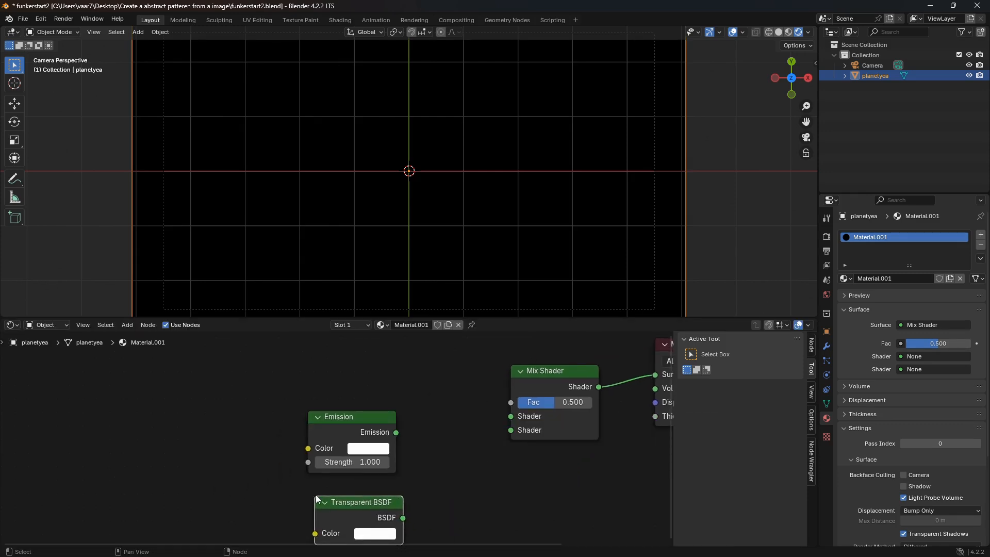
Step: Connect Emission to the Mix Shader's first Shader input and Transparent BSDF to its second
middle_drag(390, 467, 391, 453)
scroll(402, 507, down, 1)
drag(388, 508, 485, 435)
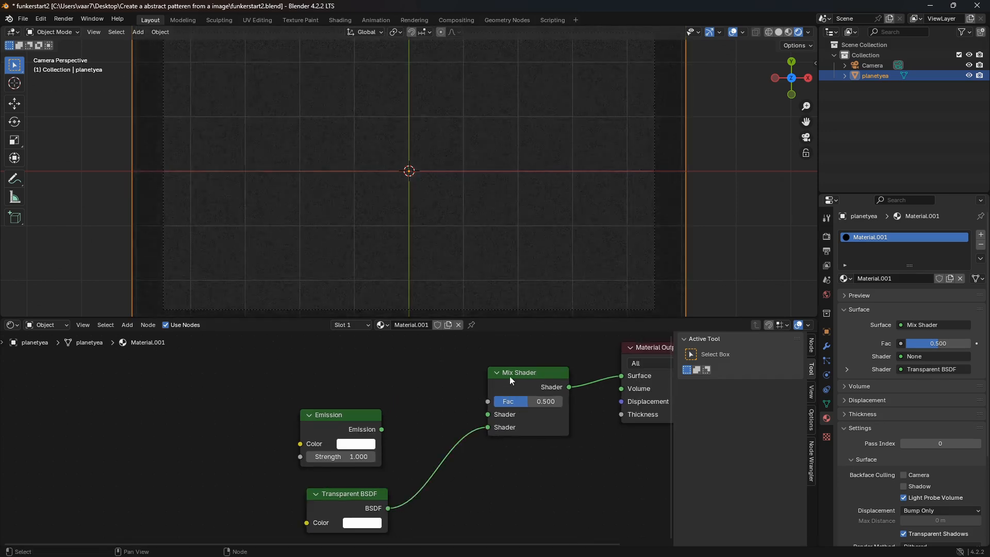
drag(382, 429, 489, 414)
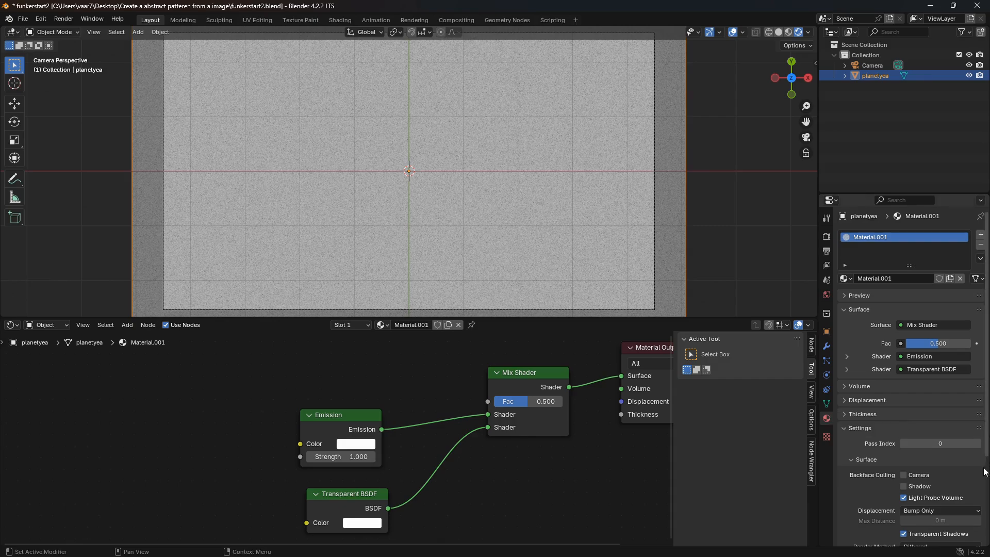
Step: Set the material's Render Method to Blended in its surface settings
scroll(909, 413, down, 4)
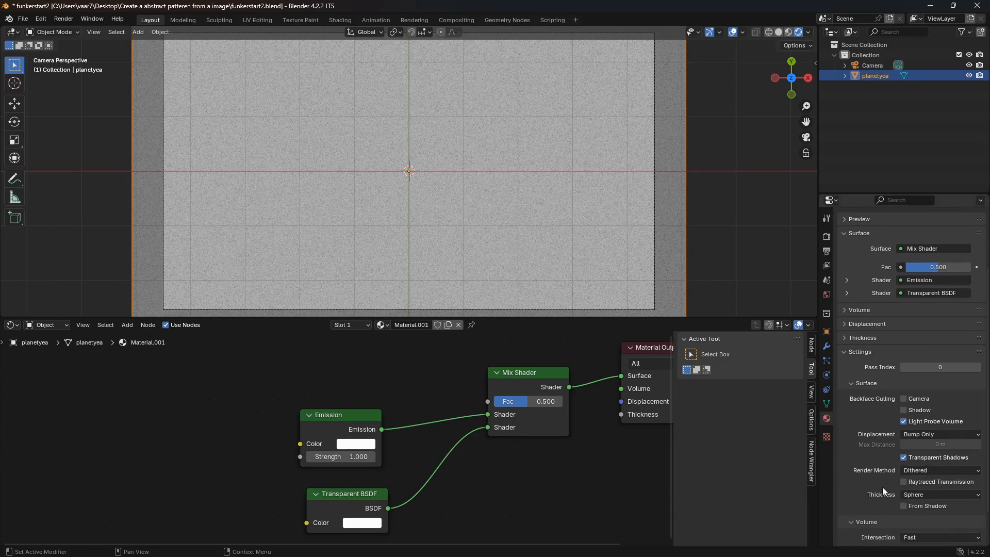
click(963, 470)
click(945, 495)
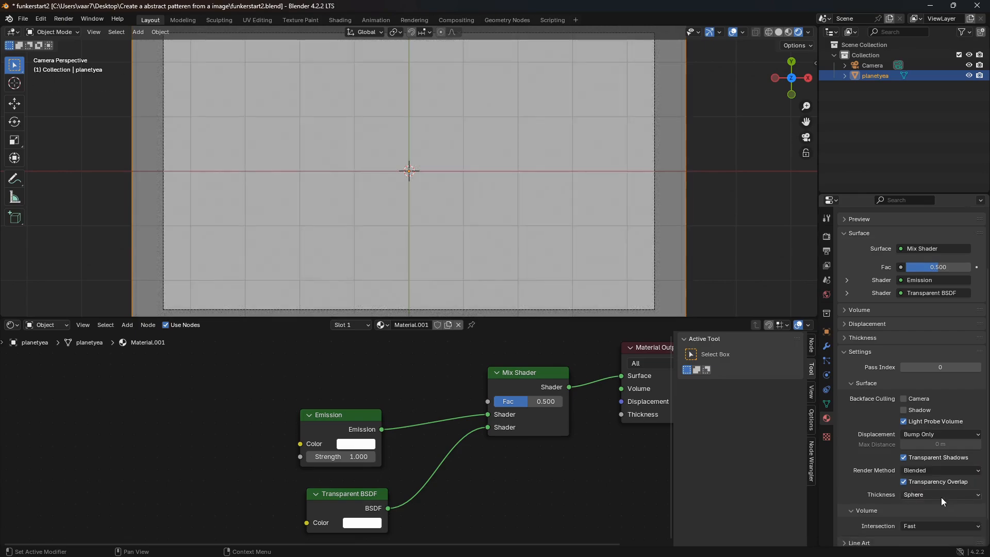
Step: Add a Color Ramp node above the Emission node and connect its Color output to the Mix Shader's Fac
middle_drag(440, 438, 481, 506)
middle_drag(432, 460, 481, 422)
key(shift+a)
text(c)
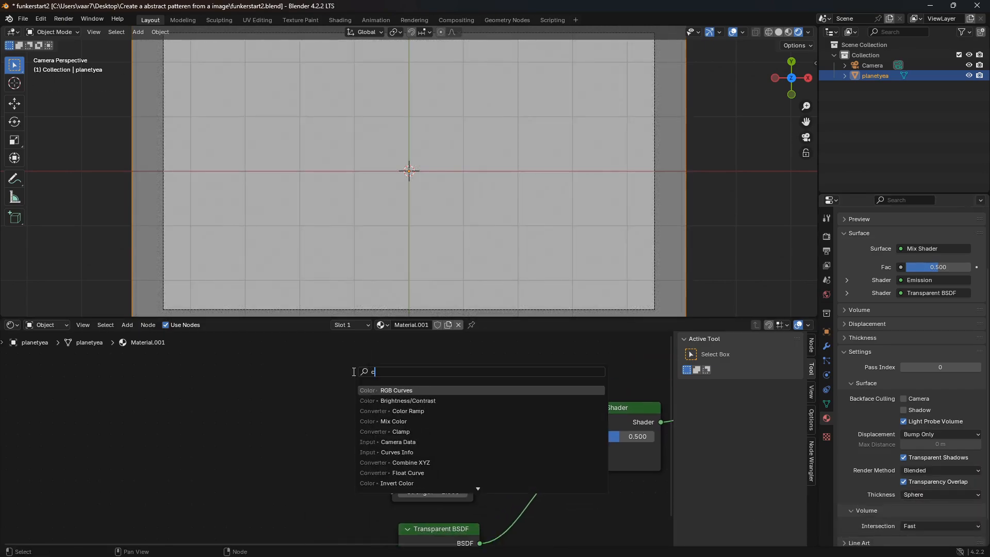
text(o)
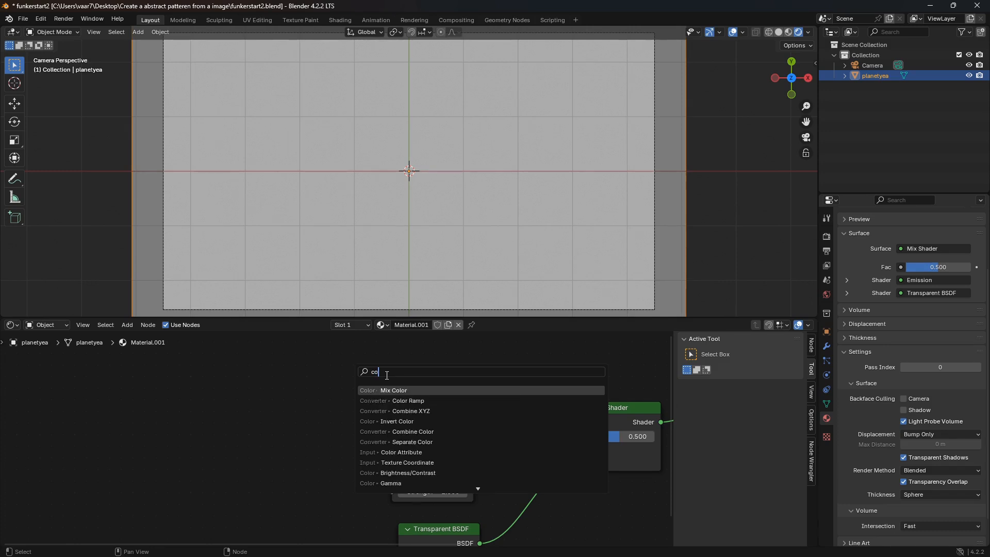
click(423, 400)
click(332, 386)
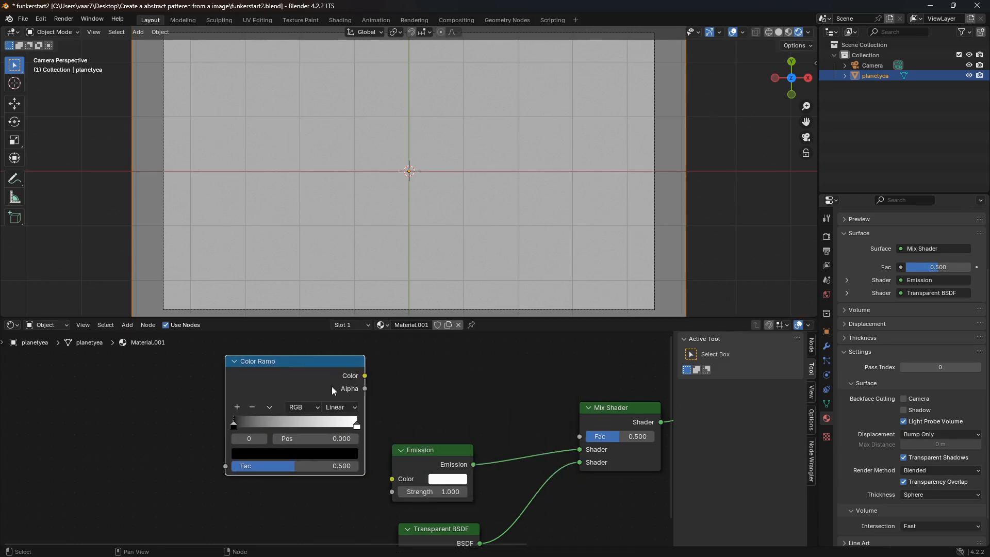
drag(365, 375, 580, 435)
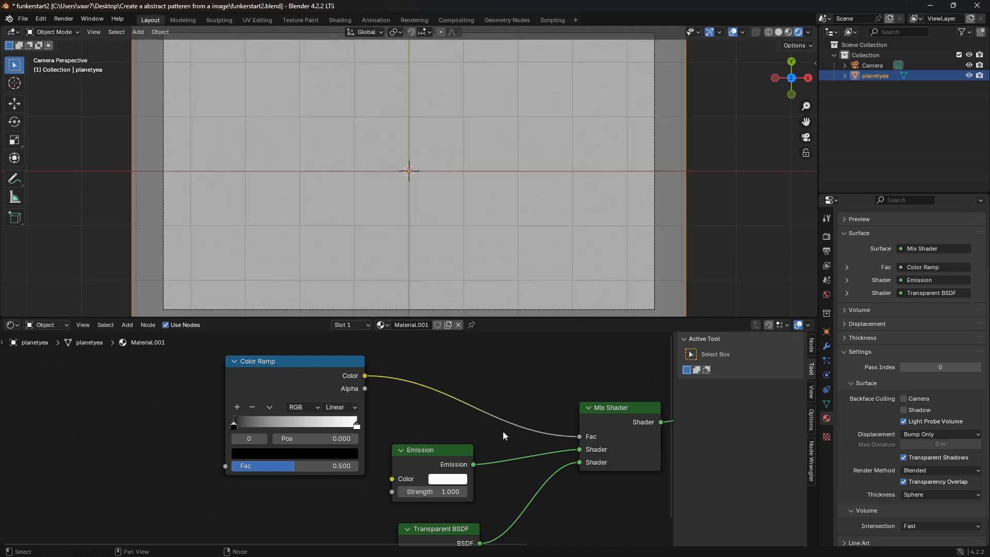
Step: Add a Voronoi Texture node ahead of the Color Ramp
scroll(490, 412, down, 1)
scroll(398, 441, down, 3)
middle_drag(361, 444, 528, 448)
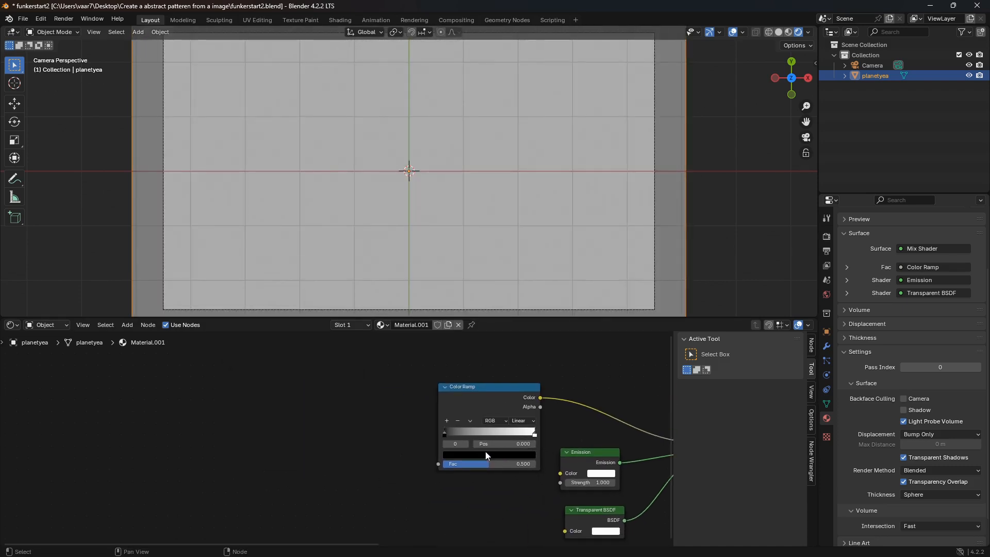
middle_drag(378, 439, 398, 423)
key(shift+a)
text(vo)
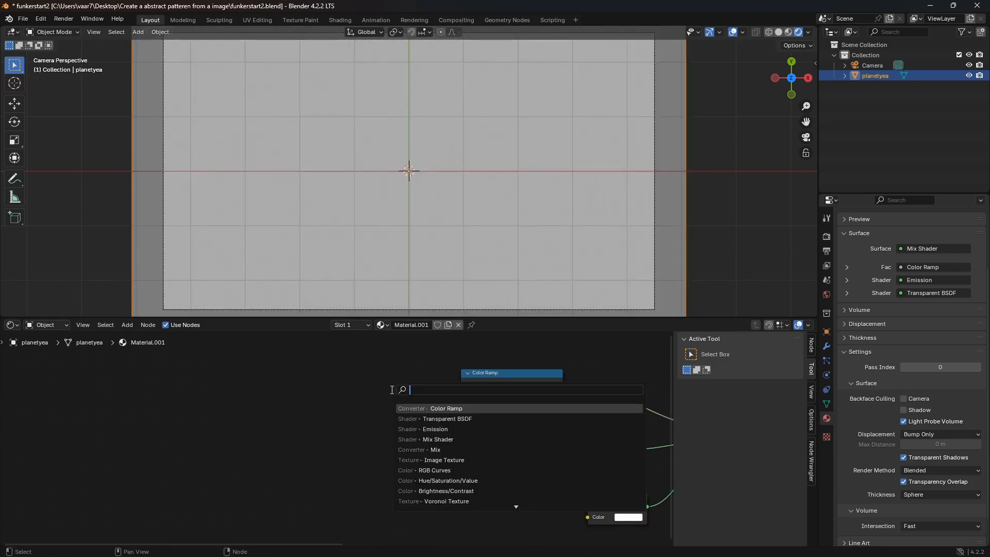
text(r)
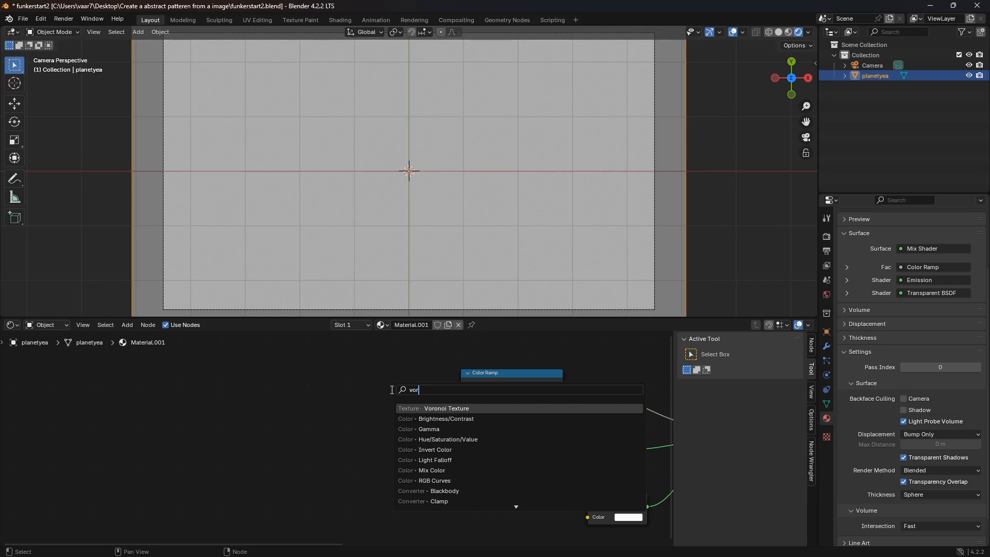
click(438, 407)
click(356, 391)
Step: Add a Noise Texture node ahead of the Voronoi Texture
key(shift+a)
click(303, 372)
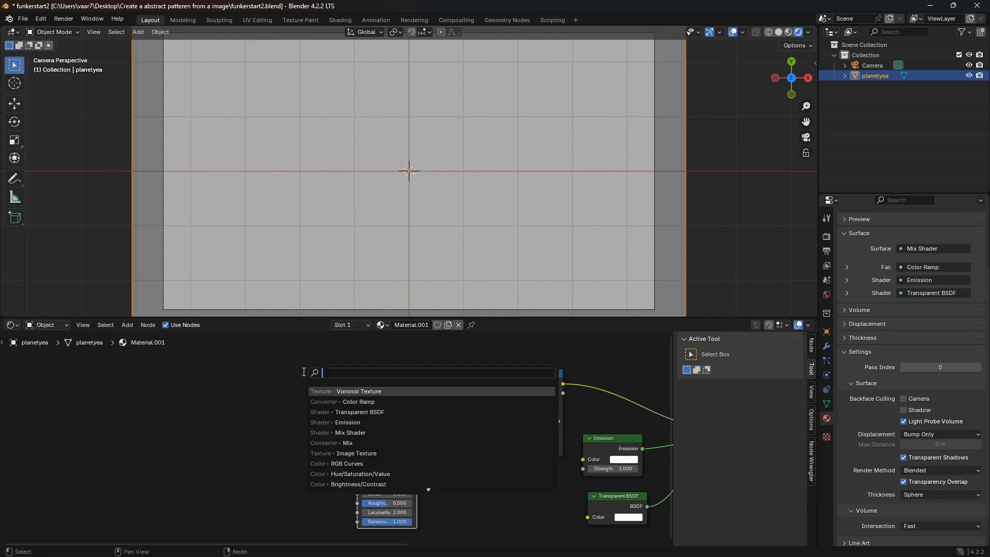
text(noic)
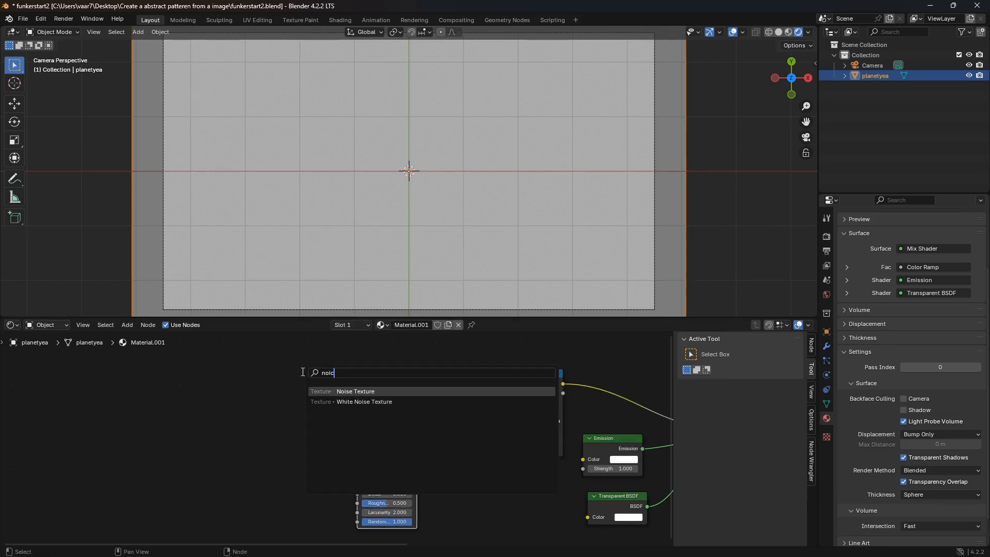
text(e)
click(354, 392)
click(209, 388)
Step: Set the Noise Texture's dimensions to 4D
scroll(286, 441, up, 3)
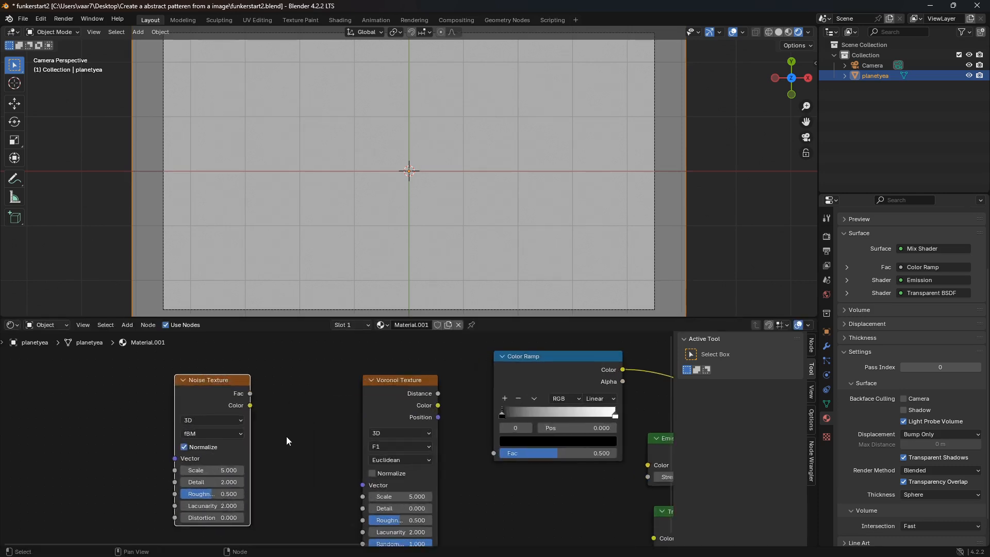
scroll(287, 436, up, 2)
scroll(350, 436, up, 1)
click(324, 416)
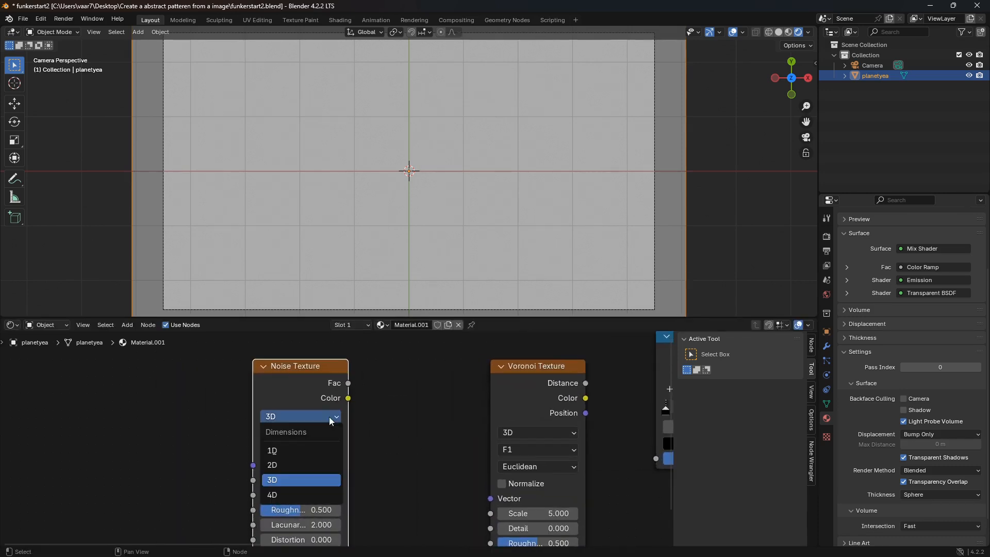
click(304, 490)
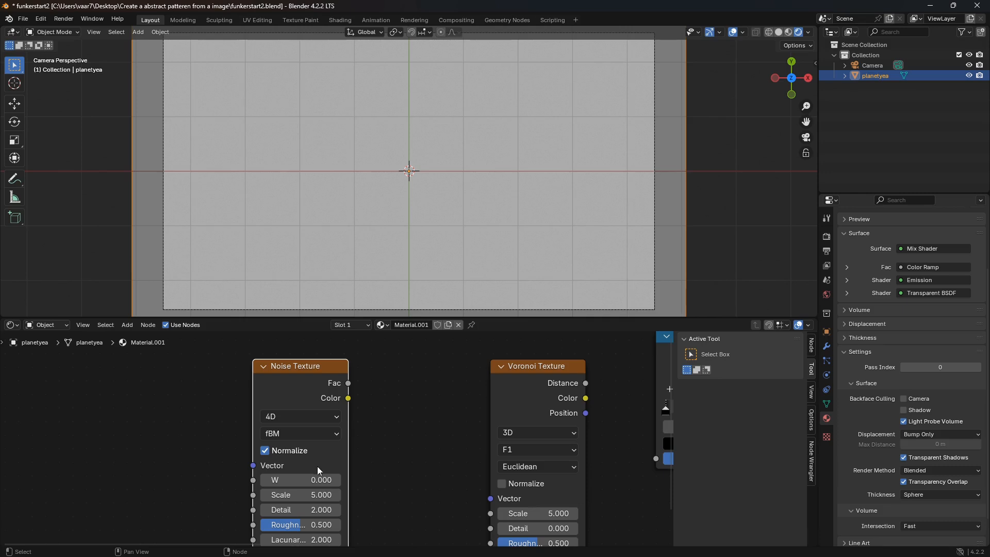
Step: Connect the Noise Texture's Fac to the Voronoi Texture's Vector, and the Voronoi Distance to the Color Ramp's Fac
middle_drag(317, 466, 347, 439)
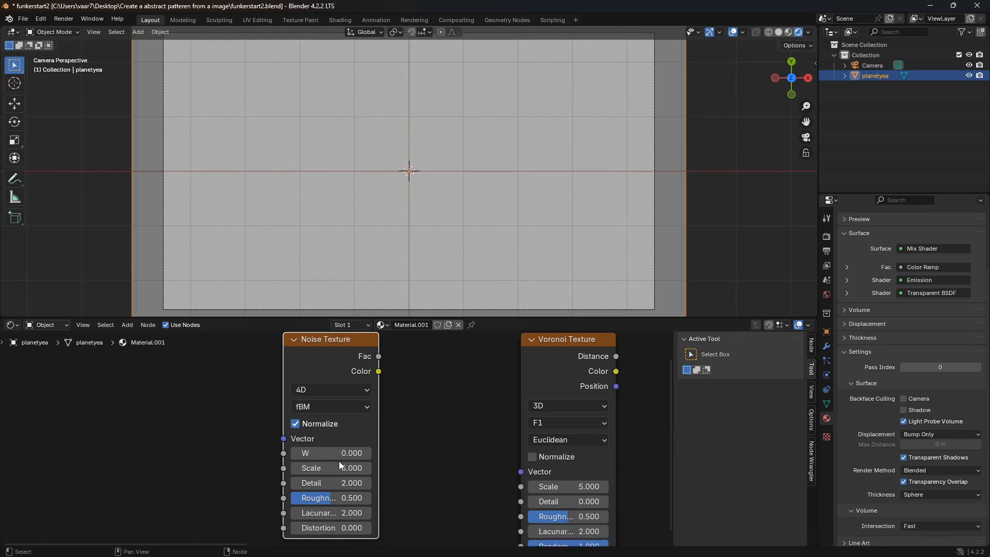
scroll(396, 432, down, 3)
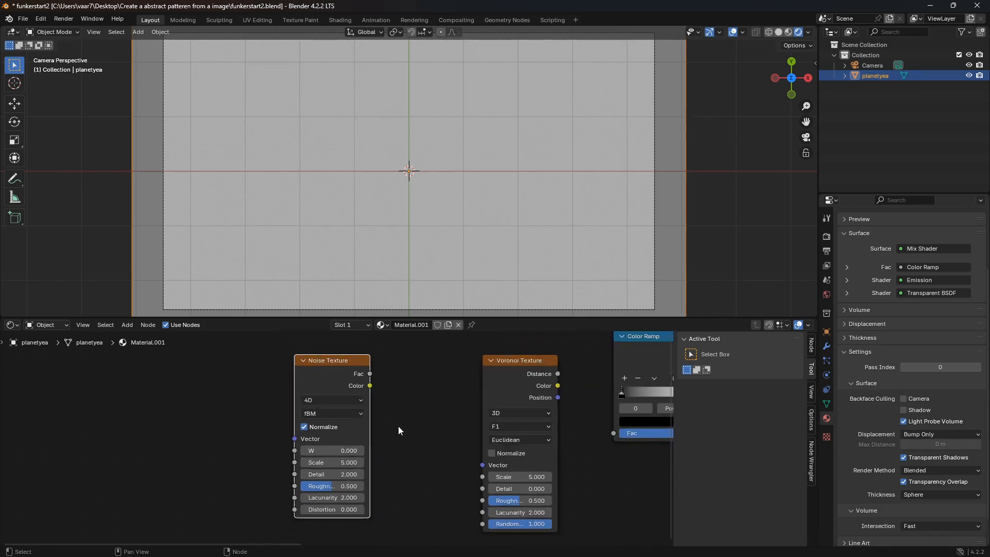
middle_drag(398, 425, 349, 443)
drag(323, 393, 437, 478)
middle_drag(503, 452, 404, 479)
scroll(402, 453, down, 1)
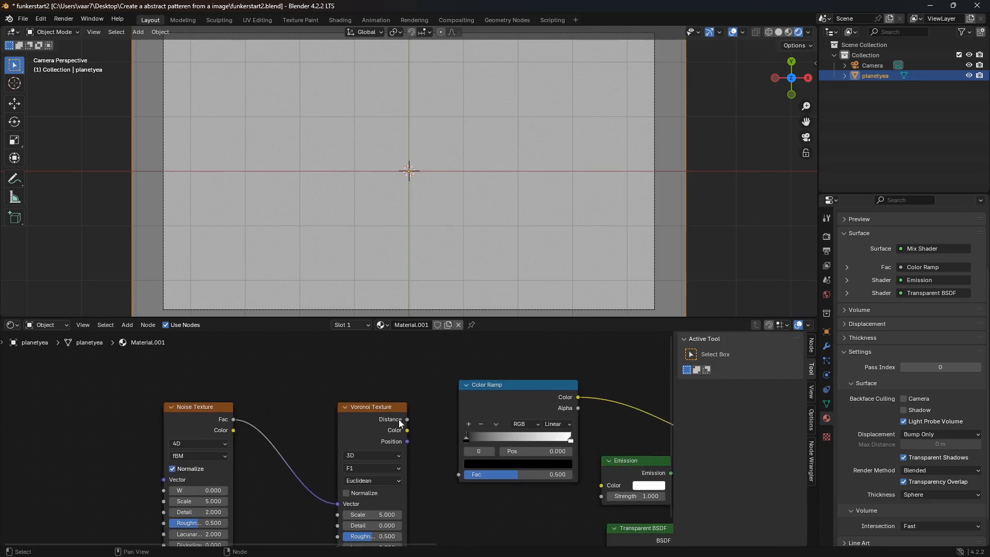
drag(407, 419, 454, 473)
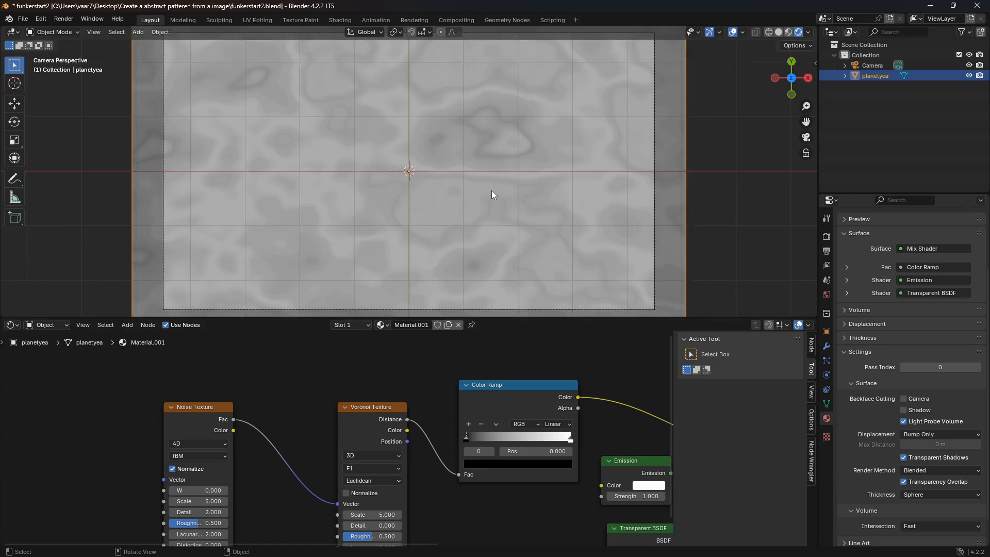
Step: Tighten the Color Ramp by moving the black stop to about 0.45 and the white stop to about 0.62
scroll(481, 455, up, 1)
drag(481, 442, 518, 437)
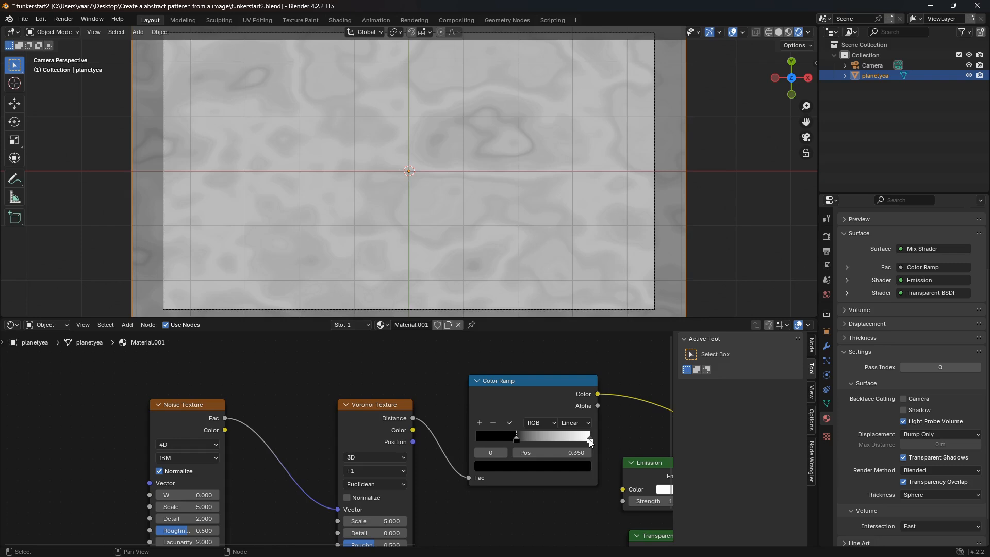
drag(591, 441, 529, 444)
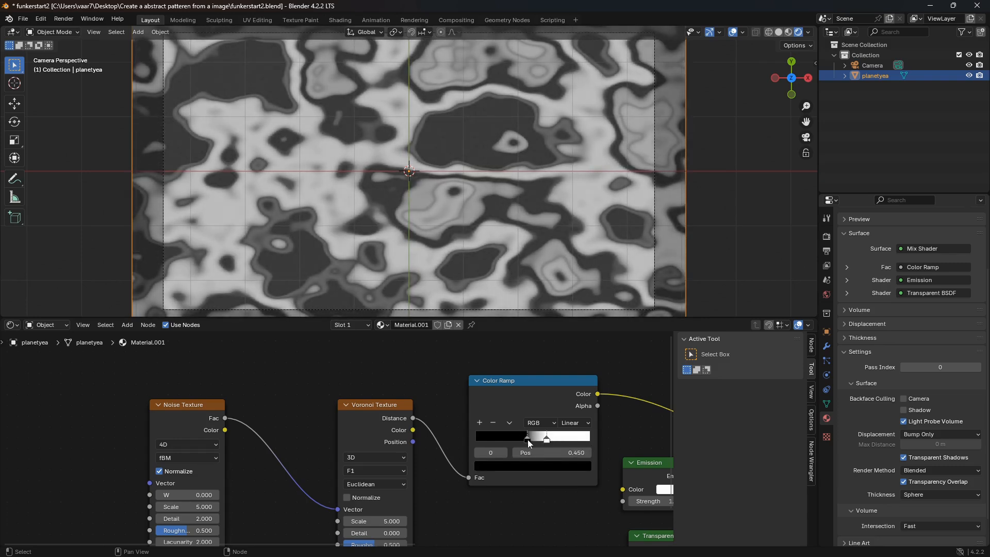
click(550, 441)
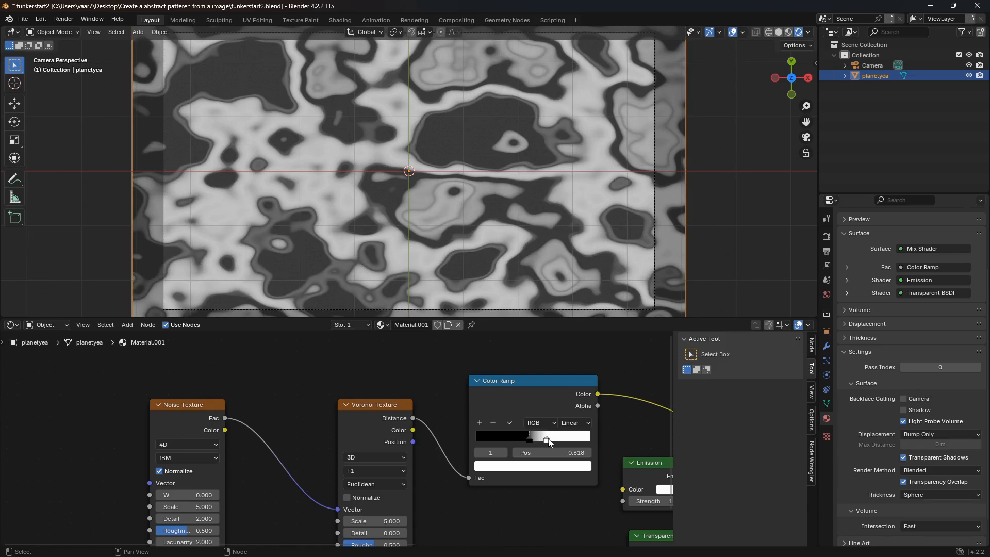
Step: Enlarge the 3D viewport area and move the Transparent BSDF and Emission nodes further down below the Mix Shader
drag(530, 317, 530, 355)
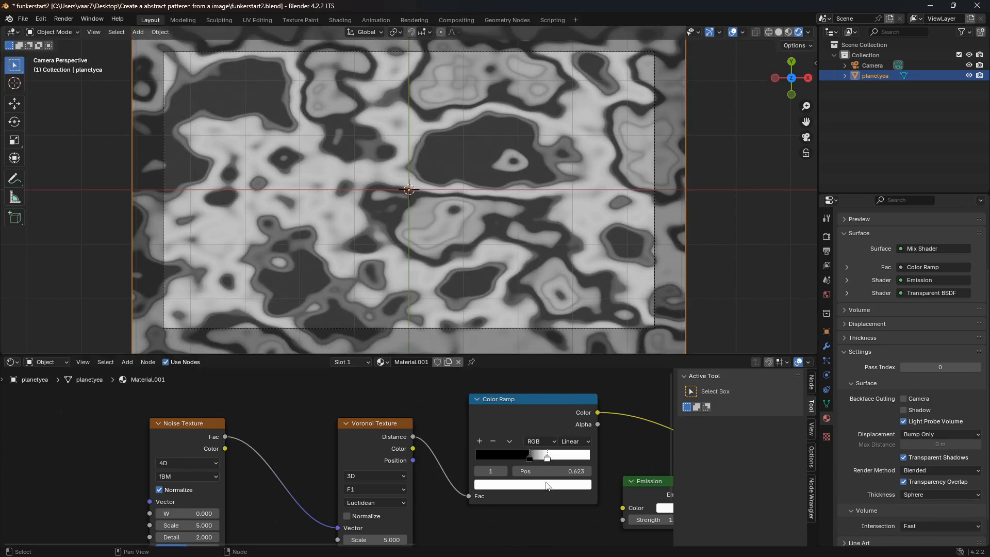
middle_drag(533, 479, 352, 407)
scroll(352, 407, down, 2)
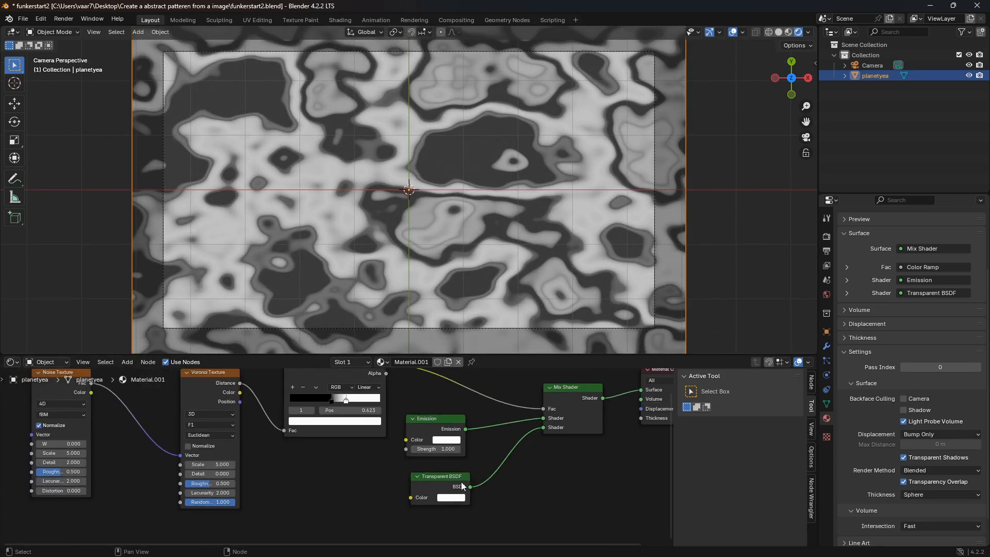
drag(460, 479, 530, 494)
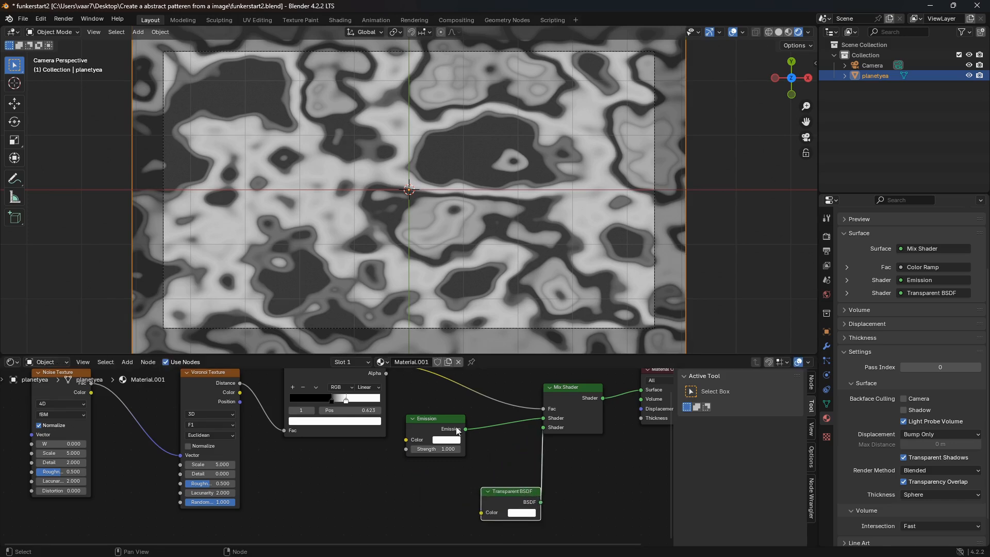
drag(436, 426, 412, 468)
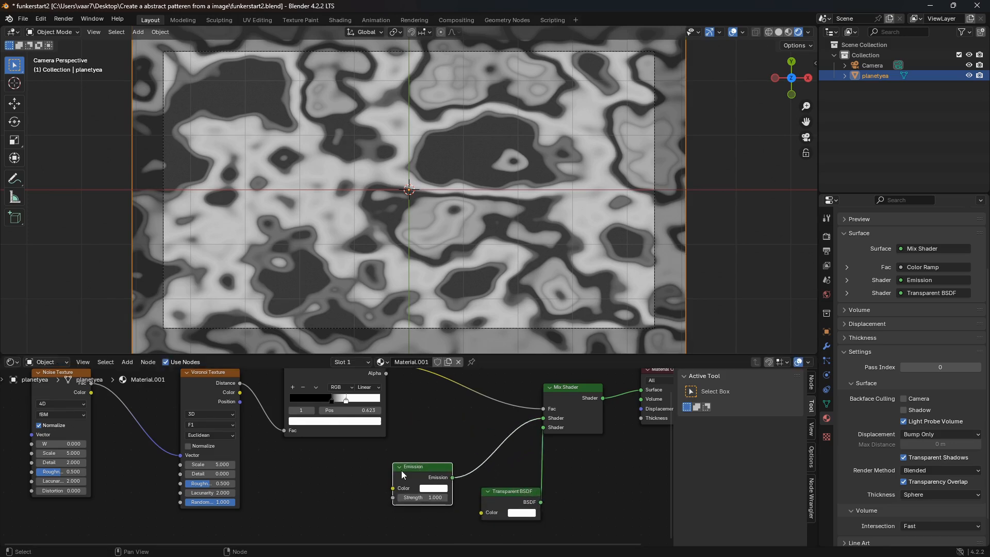
Step: Add an Image Texture node below the Voronoi Texture, ahead of the Emission shader
middle_drag(413, 468, 511, 410)
key(shift+a)
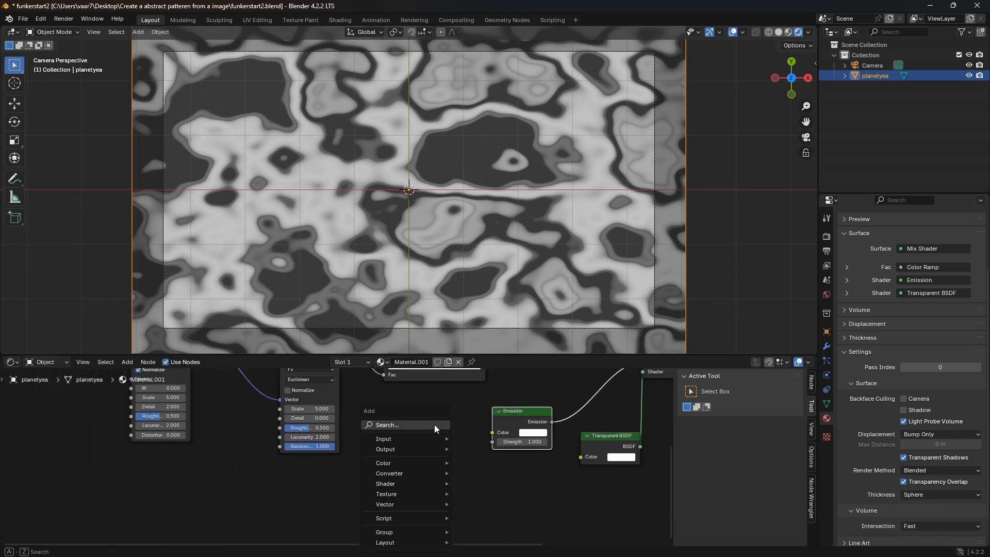
click(438, 424)
text(image)
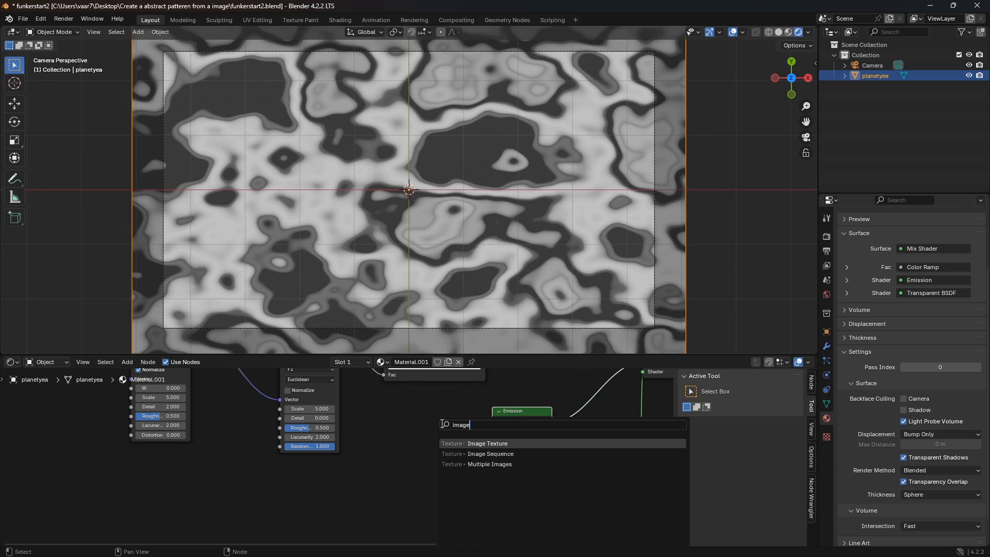
click(474, 443)
click(389, 505)
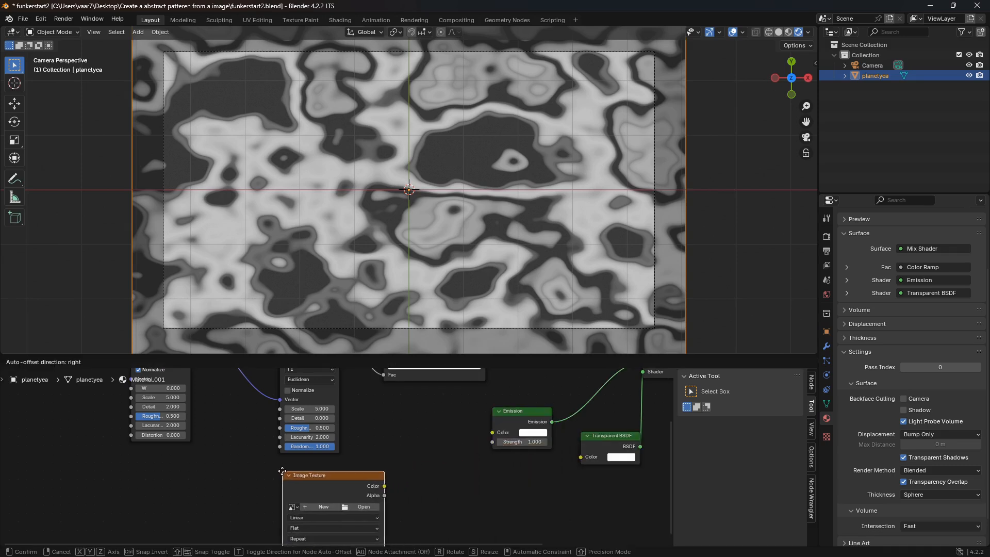
Step: Load planetyeax1.png into the Image Texture node
middle_drag(388, 505, 450, 477)
scroll(450, 480, up, 1)
click(449, 486)
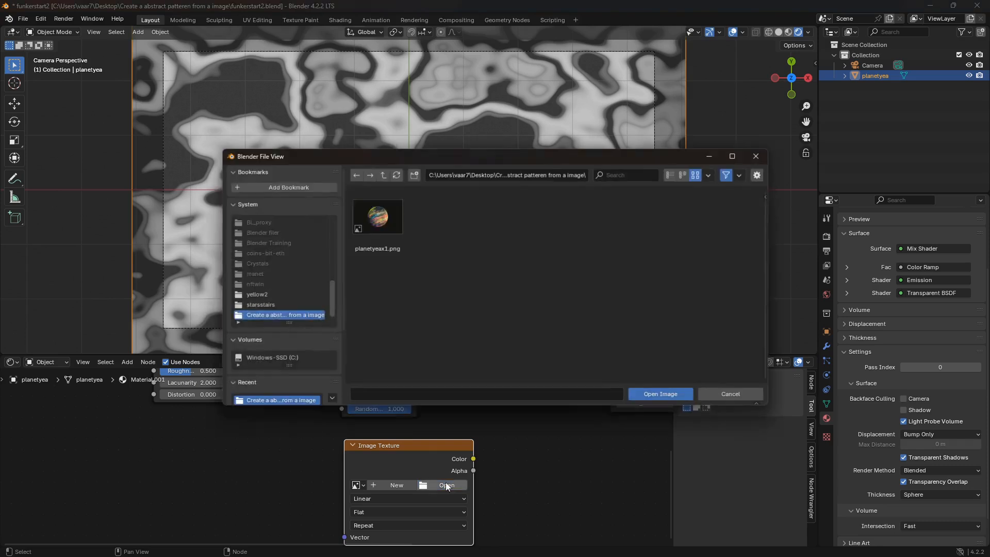
click(372, 210)
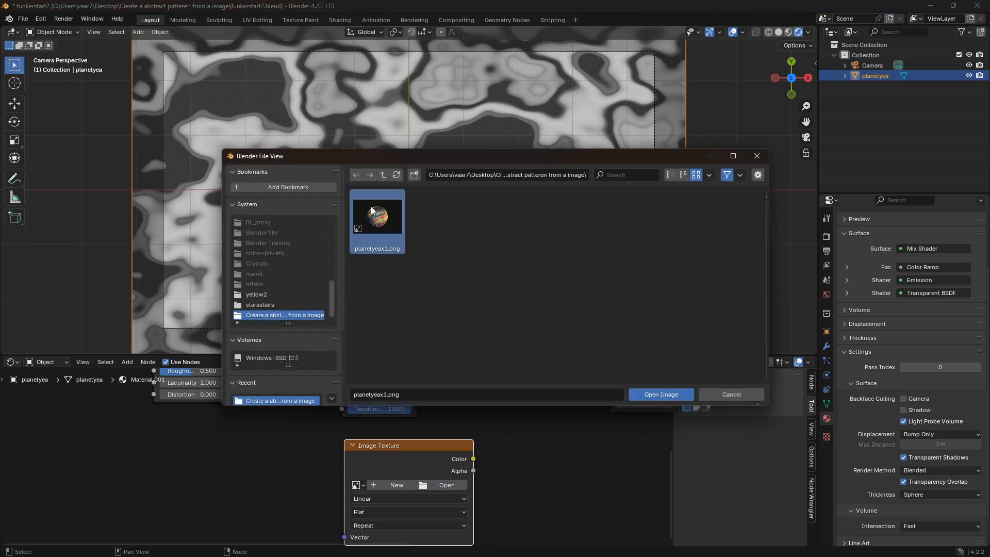
click(664, 395)
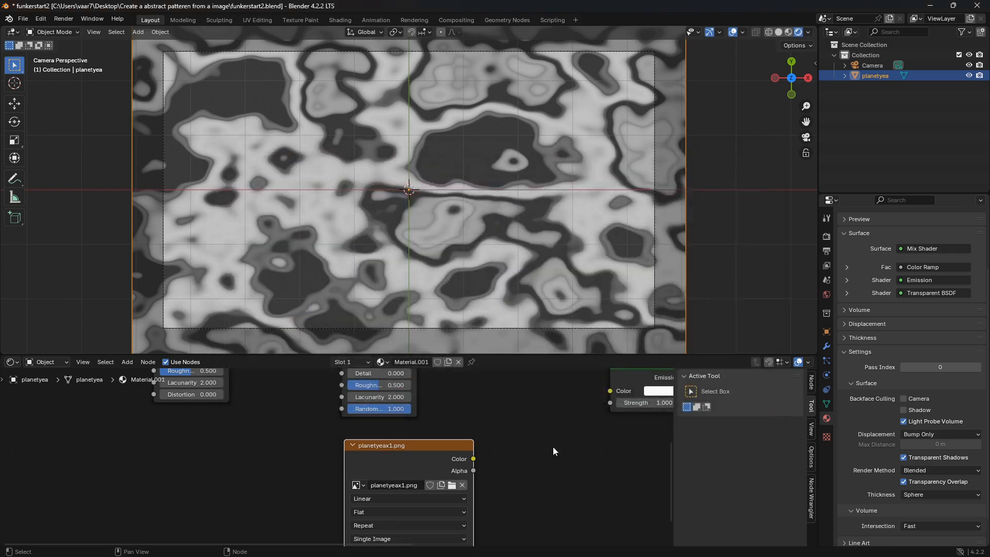
Step: Connect the planet image's Color output to the Emission shader's Color input
scroll(518, 452, down, 2)
middle_drag(498, 485, 495, 487)
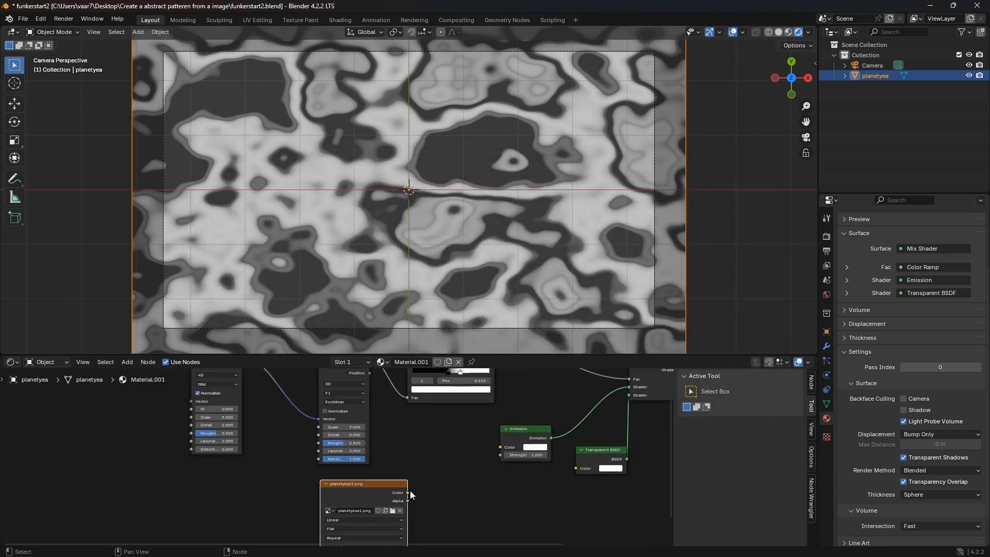
drag(410, 491, 414, 487)
drag(462, 461, 495, 448)
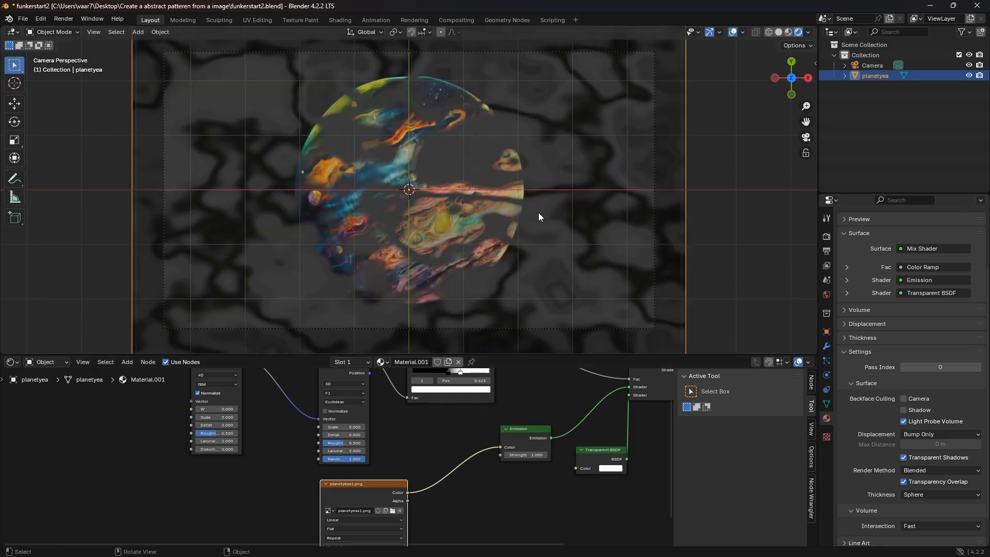
Step: Set the Emission shader's Strength to 3
scroll(538, 213, up, 2)
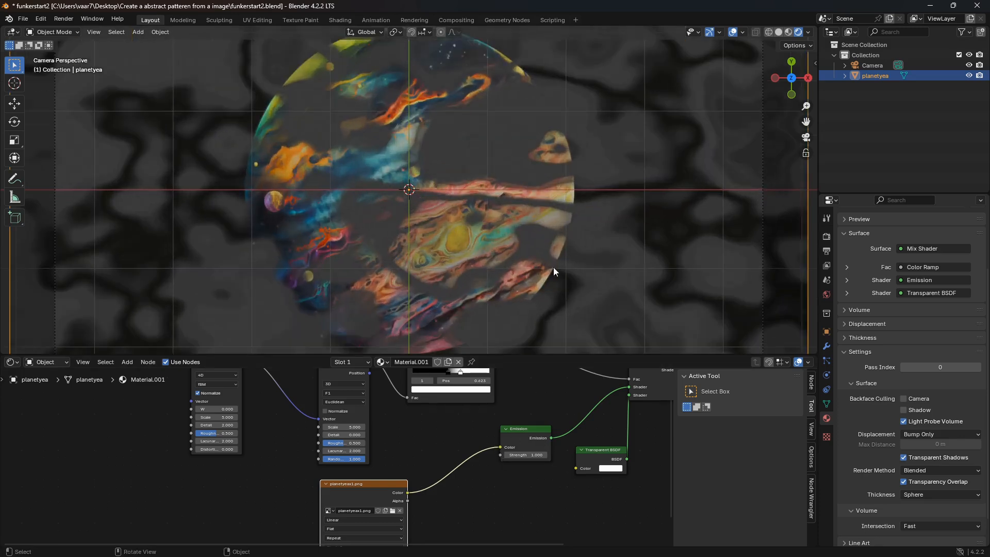
click(531, 455)
text(3)
key(Return)
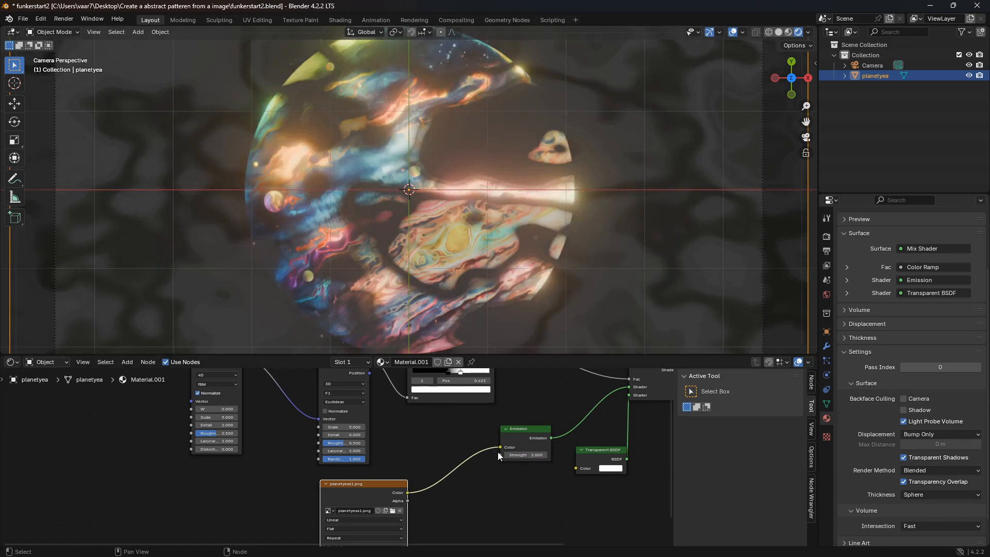
Step: Reverse the Color Ramp so white comes before black, with the black stop at about 0.636
scroll(524, 260, down, 1)
middle_drag(476, 417, 458, 473)
scroll(458, 474, up, 1)
scroll(458, 474, up, 2)
middle_drag(384, 505, 420, 488)
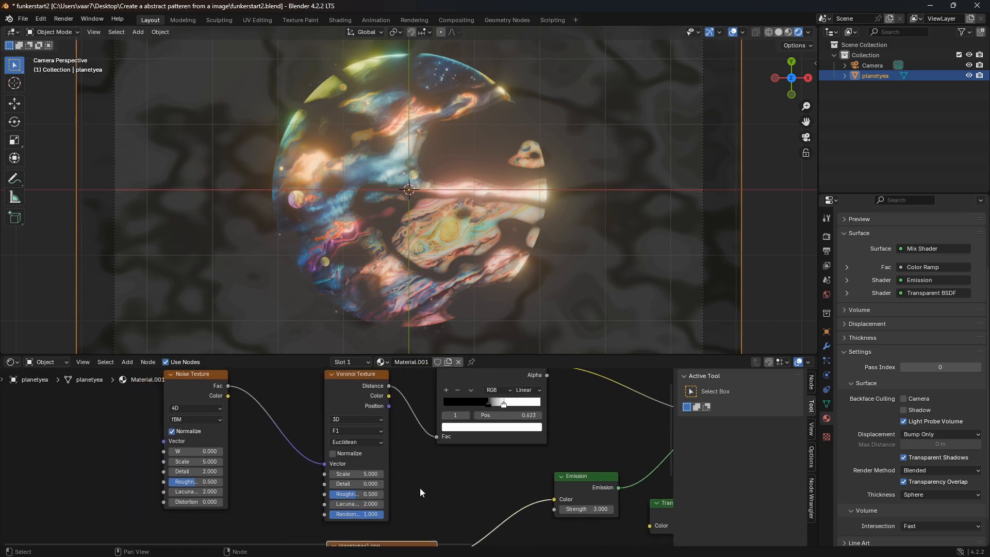
mouse_move(351, 473)
mouse_down()
mouse_move(376, 474)
mouse_move(351, 474)
mouse_up()
mouse_move(489, 402)
mouse_down()
mouse_move(521, 402)
mouse_move(483, 409)
mouse_move(500, 403)
mouse_up()
Step: Try a Noise Texture W value of 3.3, undo it, and move the Color Ramp's white stop to about 0.441
drag(187, 453, 237, 453)
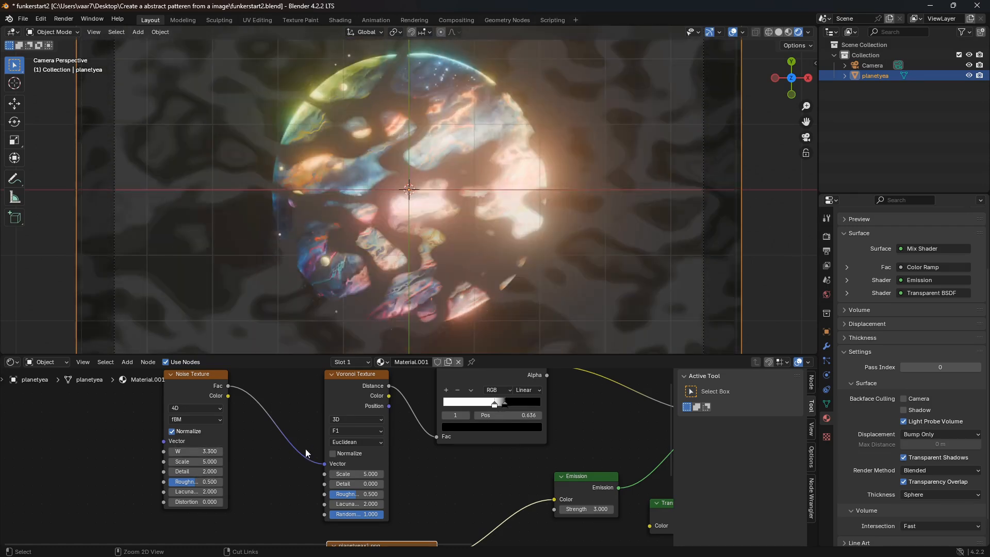
key(ctrl+z)
mouse_move(499, 406)
mouse_down()
mouse_move(515, 404)
mouse_move(489, 405)
mouse_up()
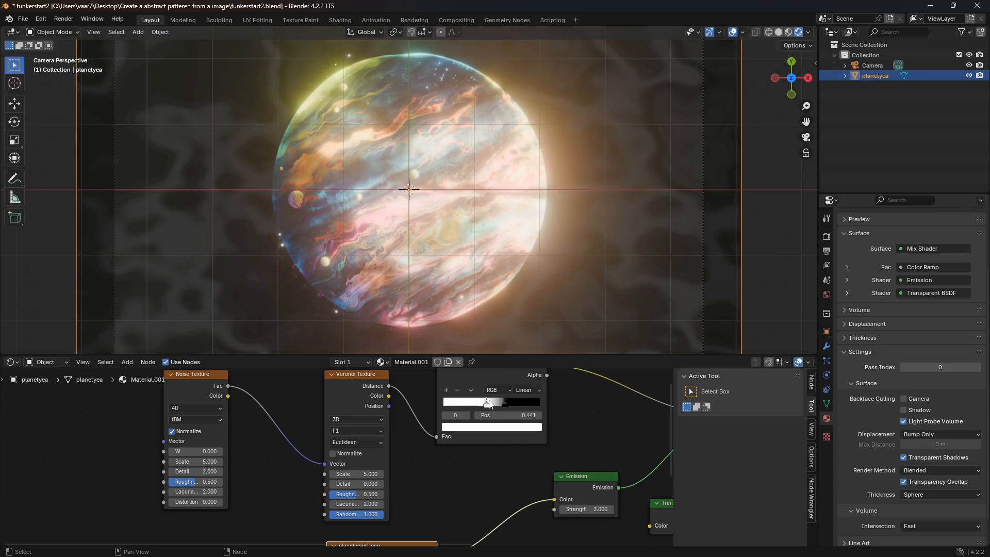
Step: Show the compositing node tree in the node area and raise the Glare node's Mix to about 0.8
click(11, 362)
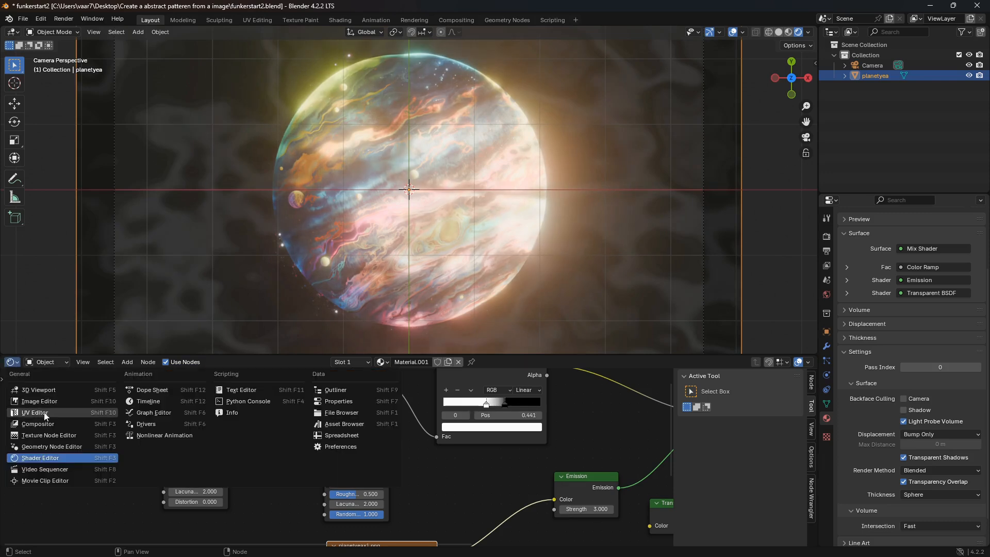
click(50, 424)
middle_drag(202, 472, 142, 480)
scroll(342, 512, up, 3)
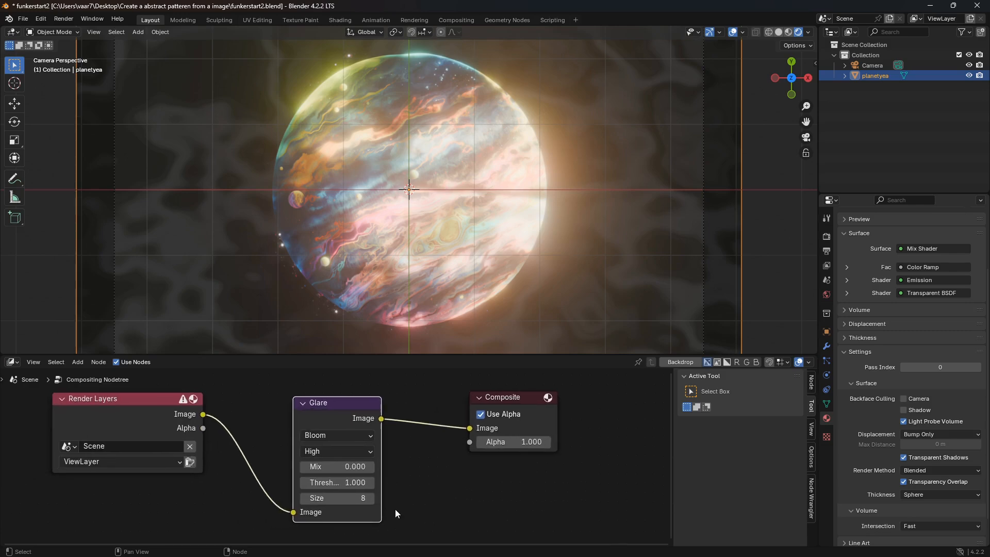
drag(359, 488, 383, 468)
right_click(360, 487)
scroll(576, 191, down, 1)
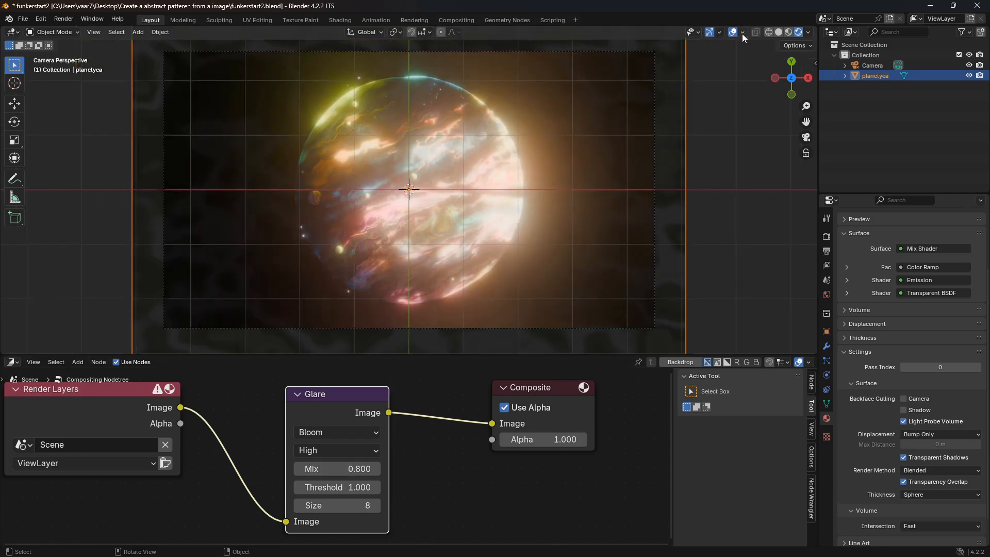
click(741, 33)
scroll(423, 219, up, 3)
mouse_move(356, 468)
mouse_down()
mouse_move(371, 468)
mouse_move(319, 468)
mouse_move(361, 468)
mouse_up()
scroll(415, 221, down, 3)
Step: Return the node area to the Shader Editor and set the Voronoi Texture's Scale to about 27.3
click(13, 361)
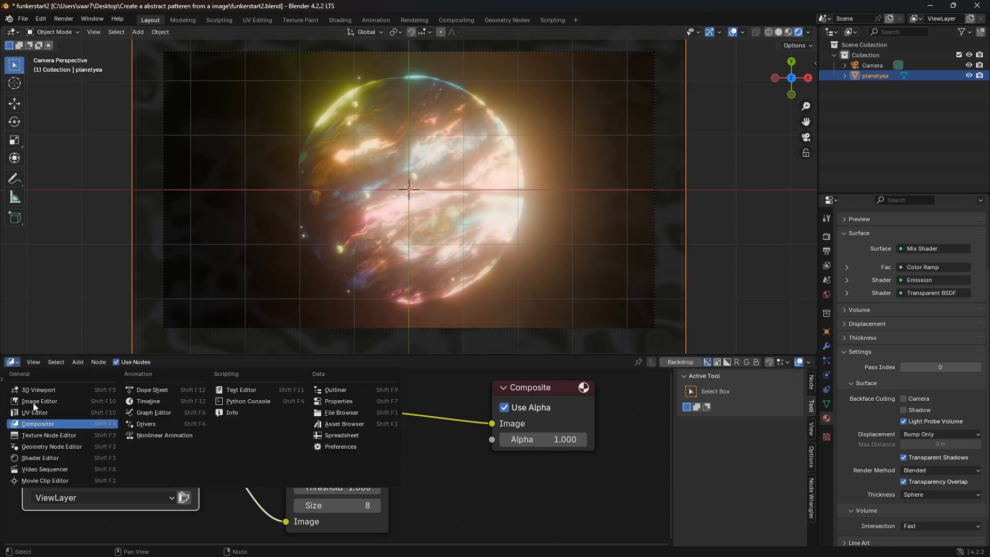
click(54, 455)
scroll(285, 463, down, 2)
middle_drag(285, 463, 618, 463)
drag(279, 465, 402, 464)
Step: Examine the glowing rippled pattern on the planet up close and as a whole
scroll(497, 220, up, 5)
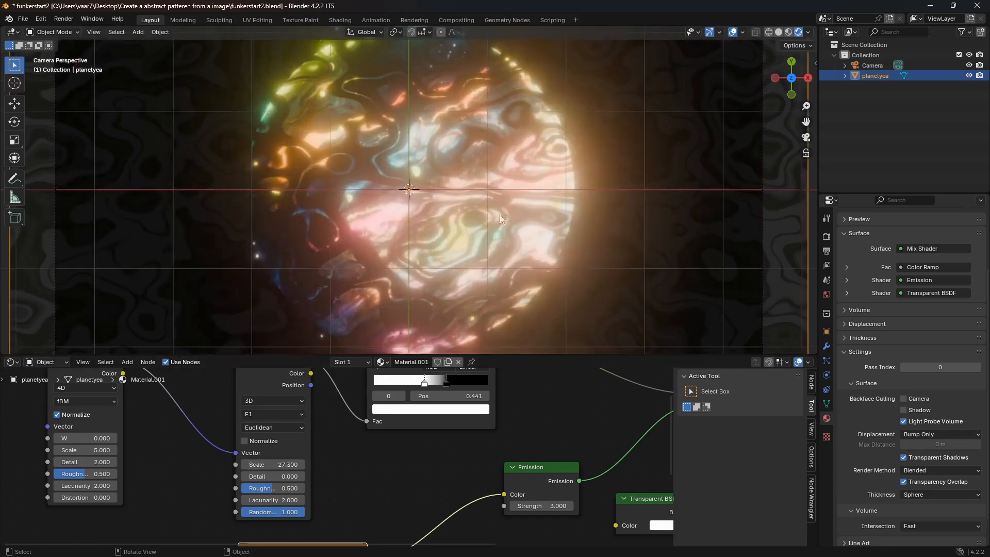
scroll(497, 220, down, 4)
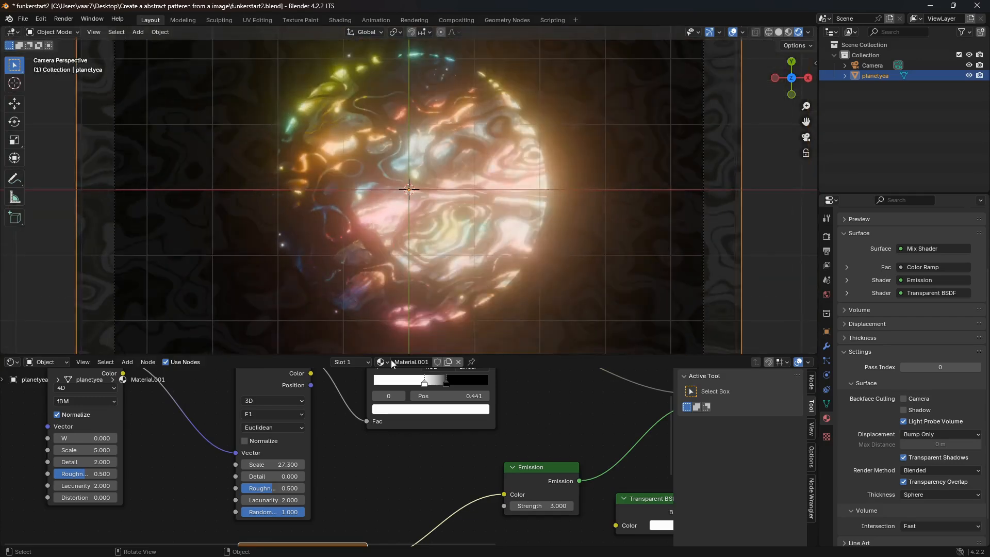
scroll(484, 230, up, 3)
scroll(484, 230, down, 1)
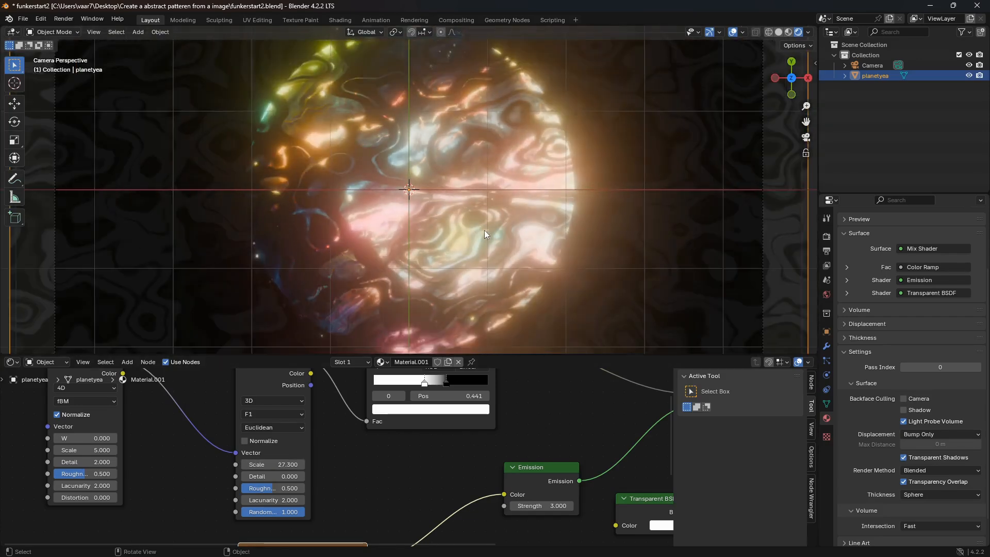
middle_drag(391, 460, 392, 492)
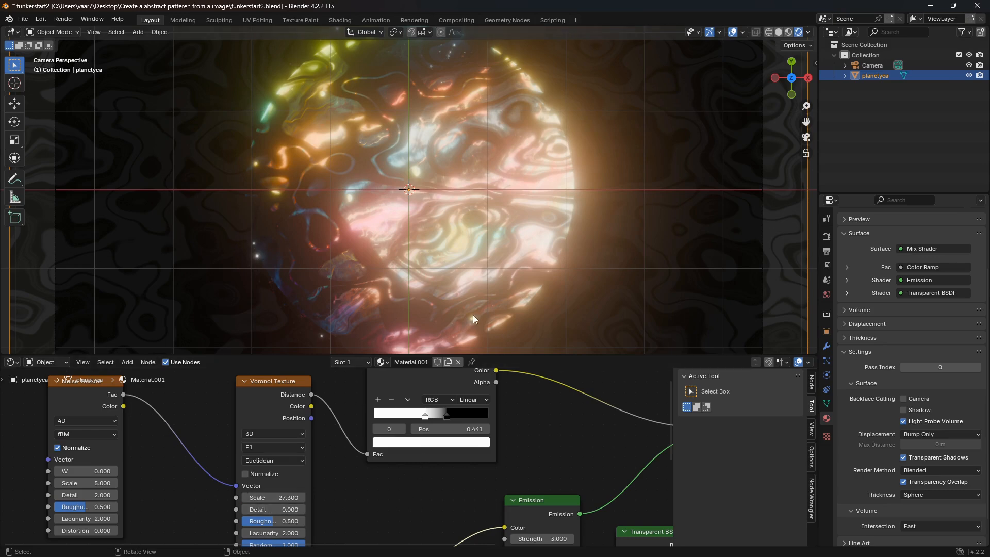
scroll(509, 238, down, 2)
scroll(509, 239, up, 1)
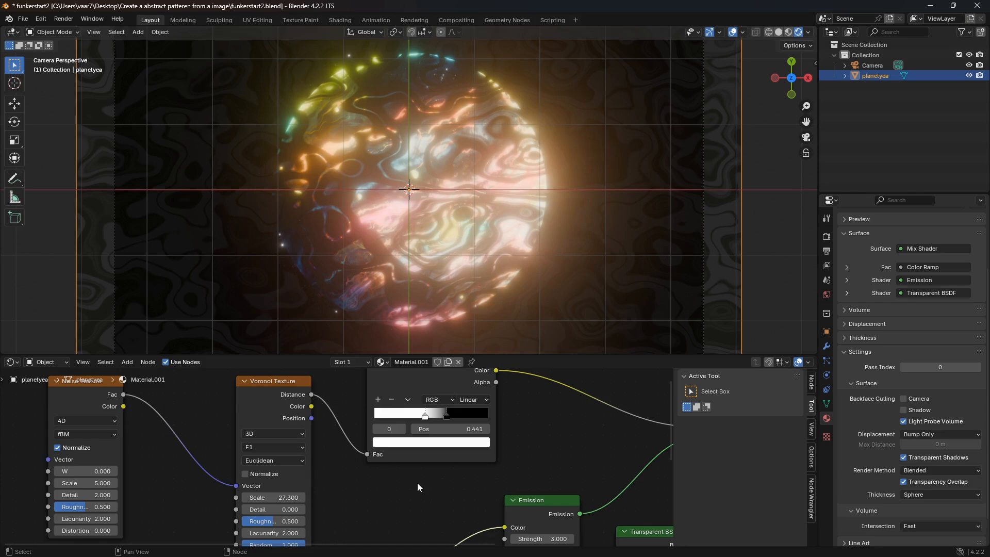
middle_drag(417, 486, 582, 483)
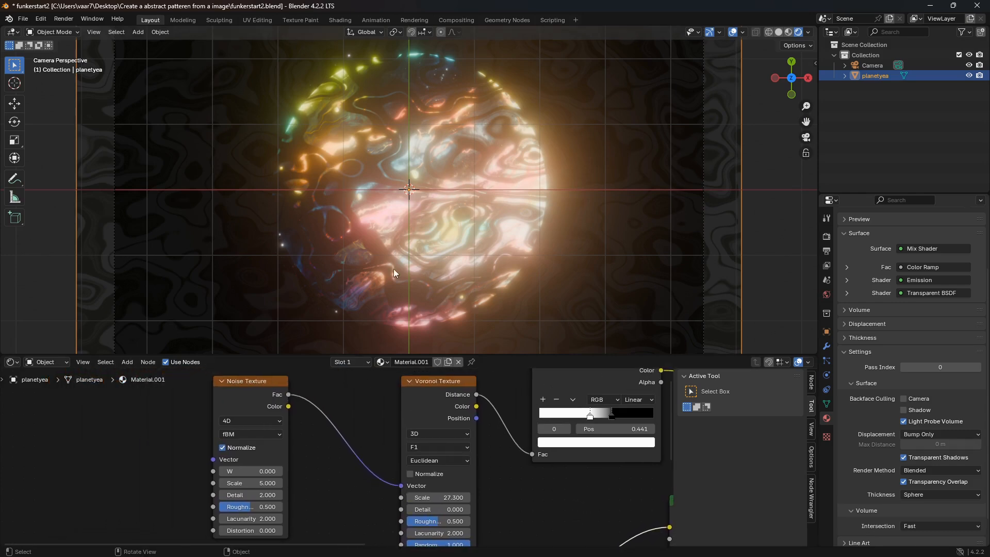
Step: Split off a Timeline area above the 3D viewport and set the animation's end frame to 1000
drag(4, 27, 6, 68)
click(13, 32)
click(188, 72)
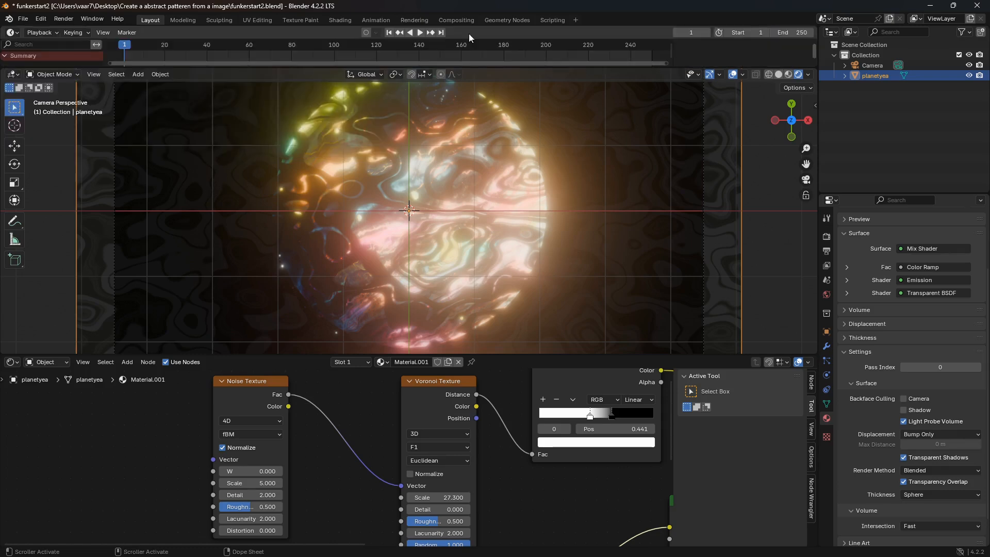
click(794, 33)
text(1000)
key(Return)
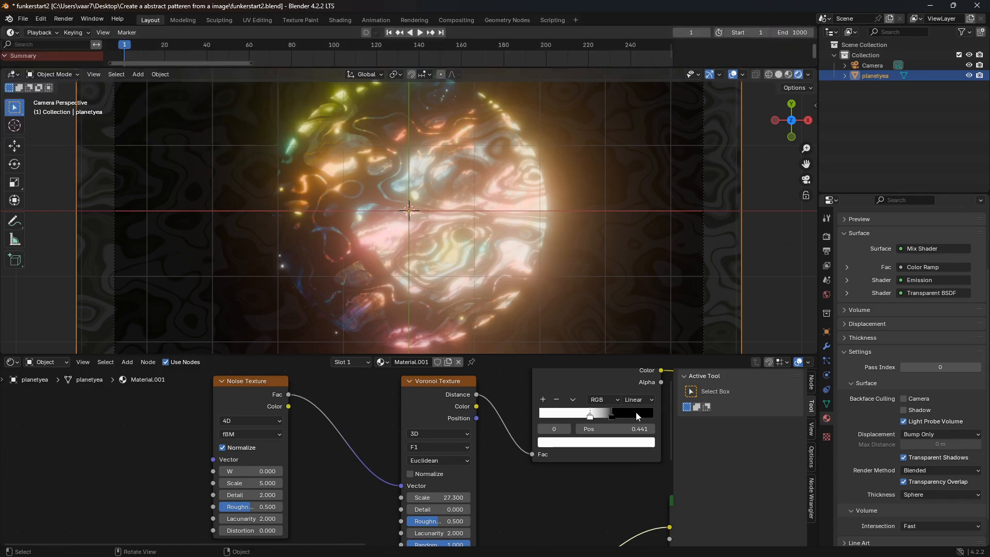
Step: Drive the Noise Texture's W value with the expression #frame/500 and play the animation
scroll(344, 500, up, 2)
middle_drag(344, 500, 429, 479)
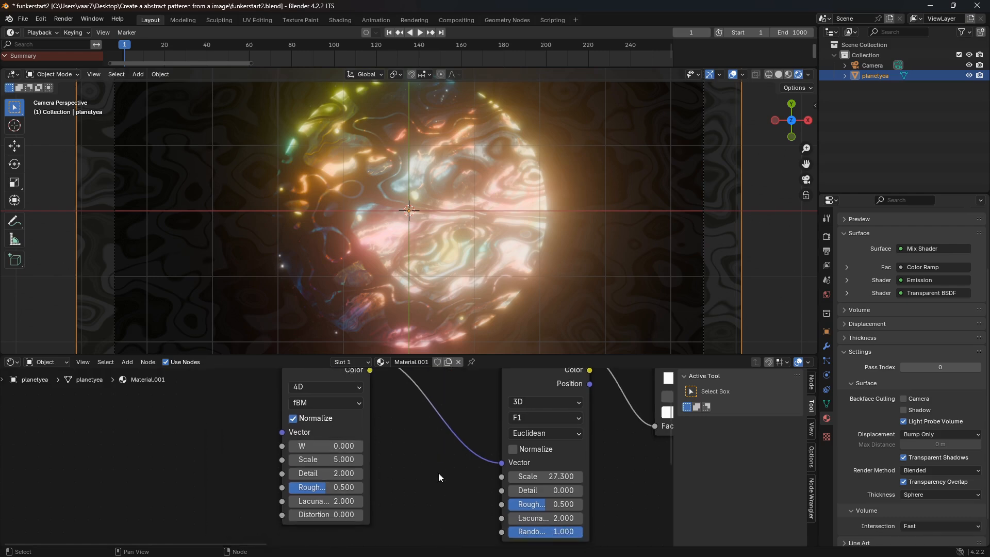
scroll(438, 472, up, 3)
double_click(354, 484)
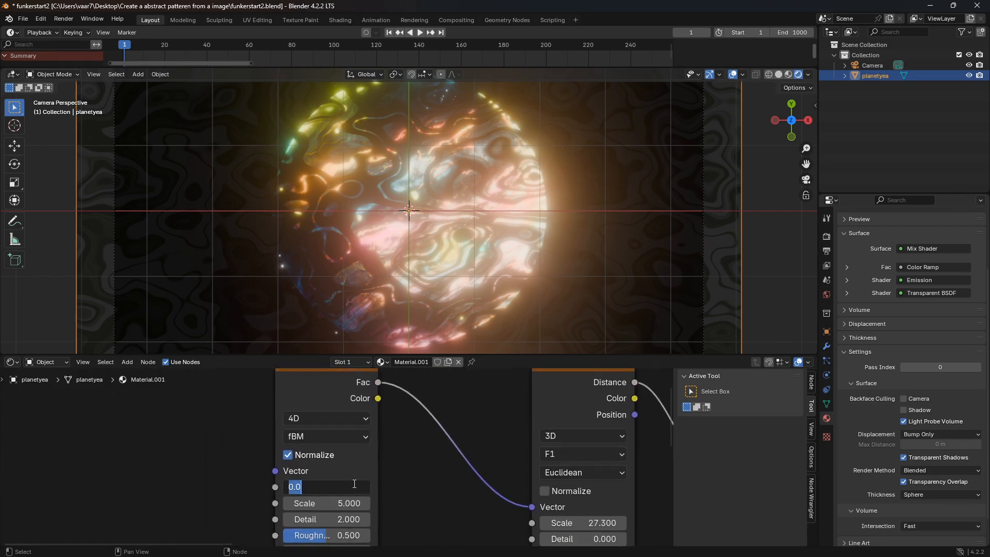
key(BackSpace)
text(3)
key(BackSpace)
text(#frame/)
text(500)
key(Return)
key(space)
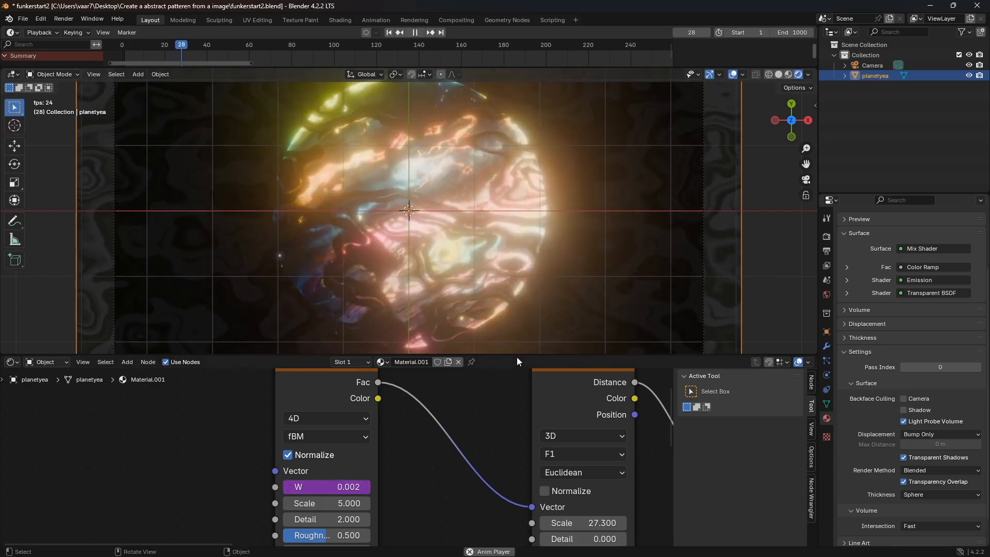
Step: Enlarge the 3D viewport over the node area for a closer view of the planet, keeping the Shader Editor below it
drag(518, 355, 522, 424)
scroll(529, 345, up, 5)
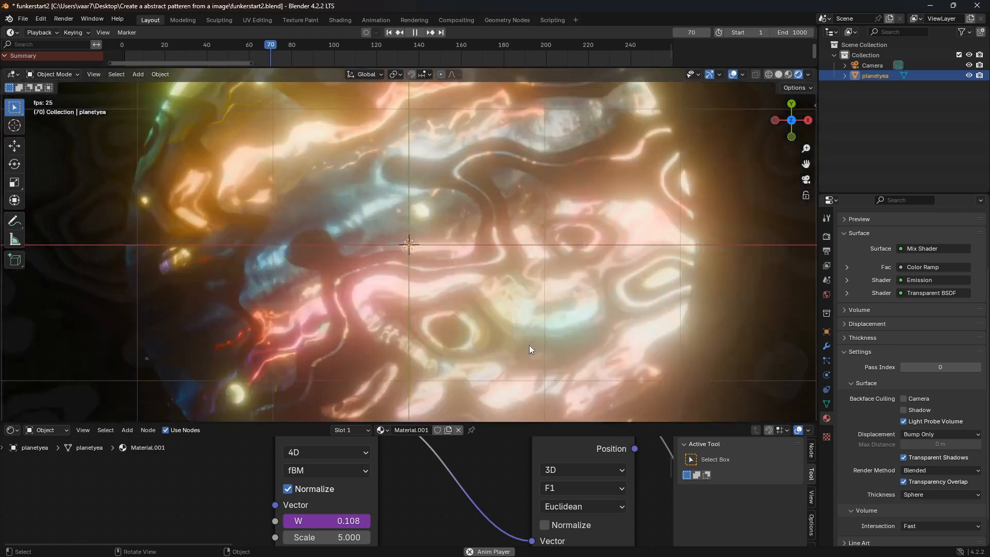
click(13, 431)
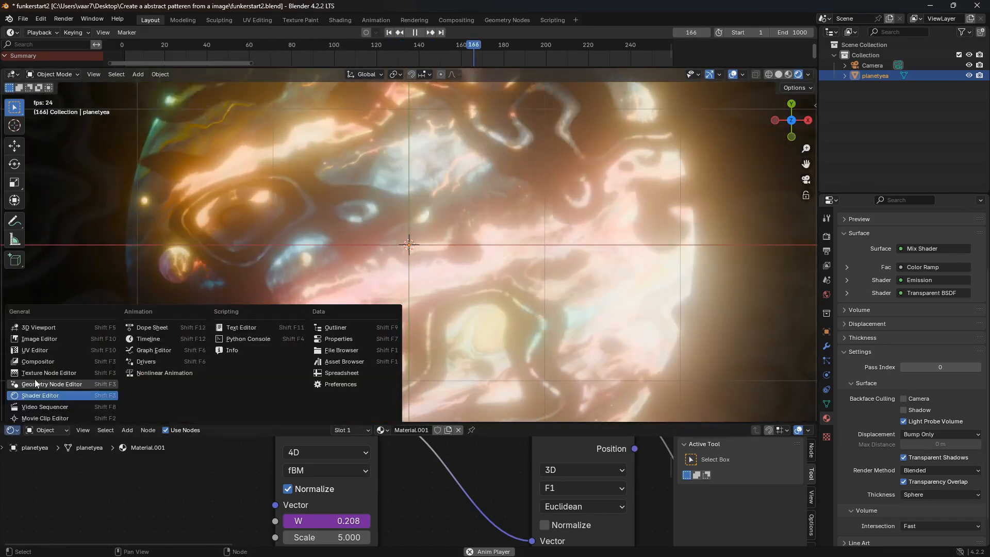
click(37, 397)
Step: Flip the Color Ramp and move its white stop closer to the black one, to position 0.536
scroll(446, 509, down, 2)
middle_drag(471, 504, 233, 517)
click(422, 455)
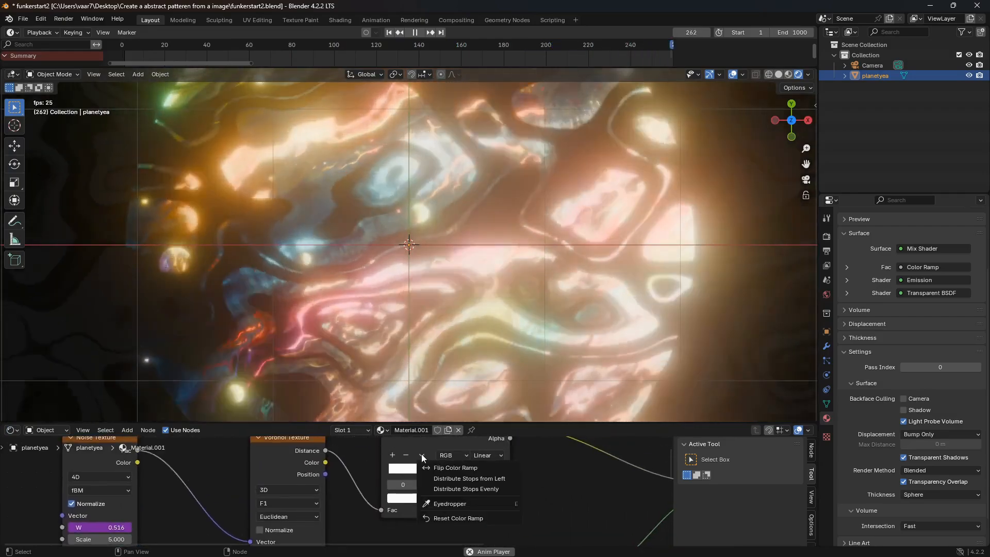
click(446, 468)
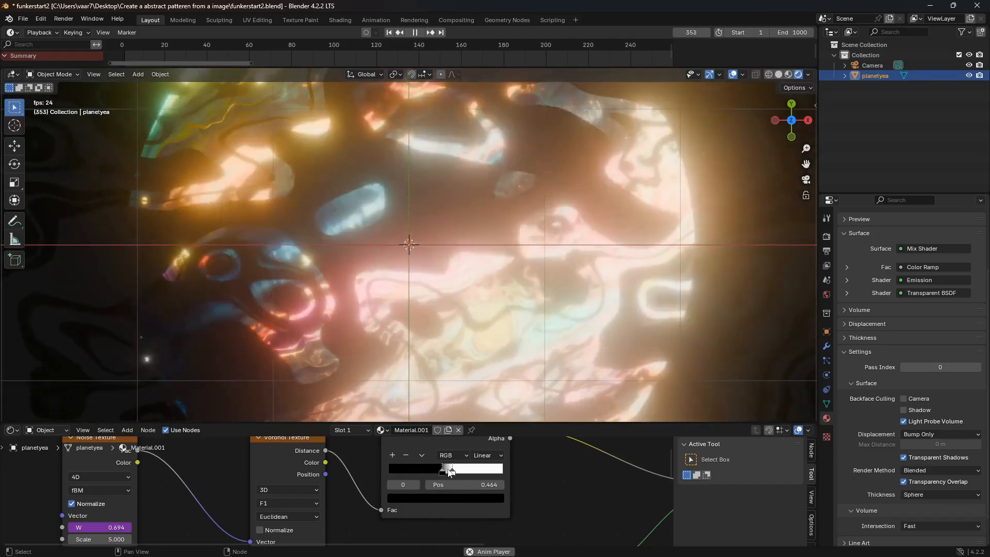
mouse_move(452, 472)
mouse_down()
mouse_move(426, 472)
mouse_move(448, 472)
mouse_up()
Step: Set the Voronoi Texture's Scale to 18.8 and its Detail to 1.6
scroll(444, 513, down, 3)
middle_drag(443, 513, 494, 534)
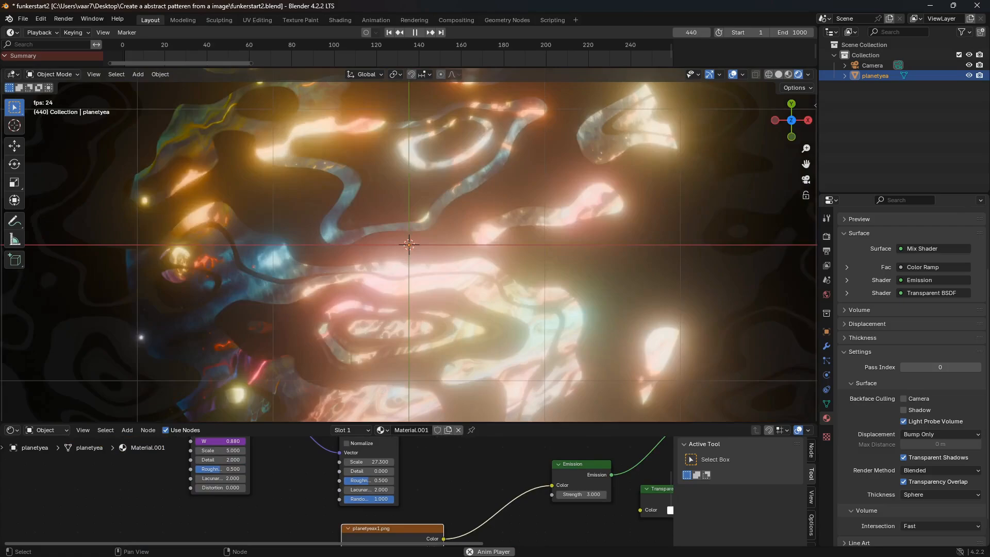
scroll(392, 479, up, 1)
drag(371, 460, 328, 460)
scroll(447, 474, down, 1)
scroll(447, 475, up, 1)
middle_drag(457, 500, 258, 499)
scroll(336, 488, down, 2)
middle_drag(326, 512, 454, 542)
mouse_move(318, 502)
mouse_down()
mouse_move(356, 503)
mouse_move(325, 503)
mouse_up()
Step: Hide the 3D viewport's overlays and inspect the animated glowing lines without the grid
scroll(485, 287, down, 3)
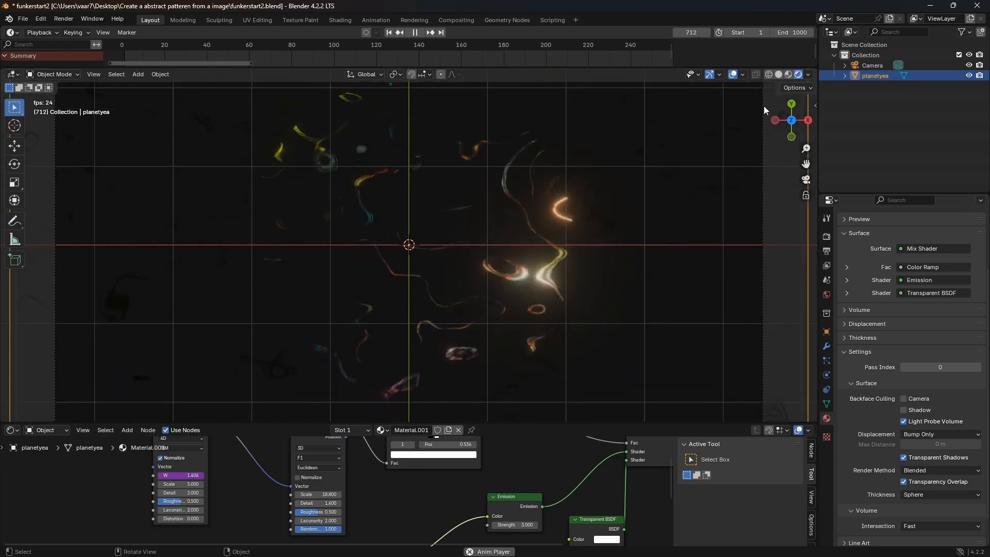
click(733, 74)
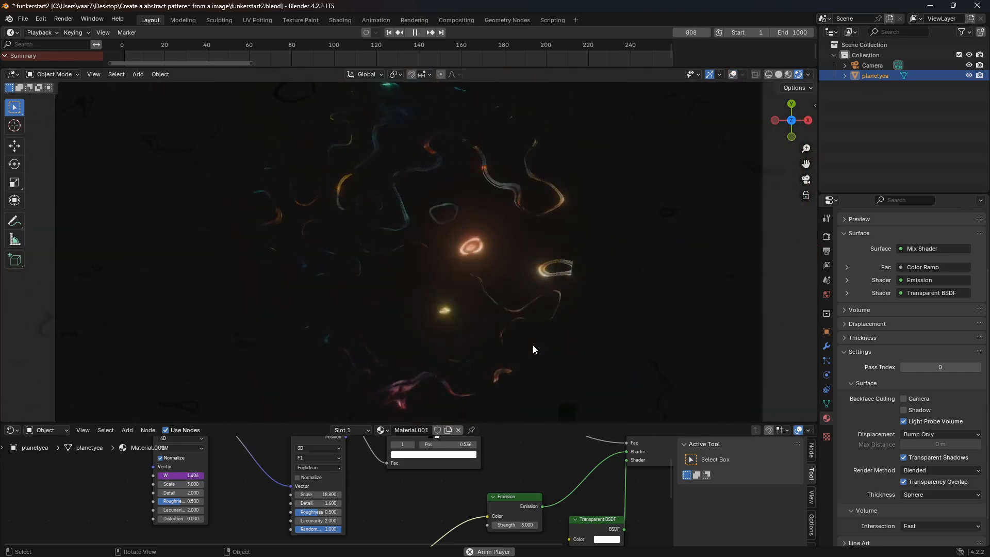
scroll(528, 338, up, 3)
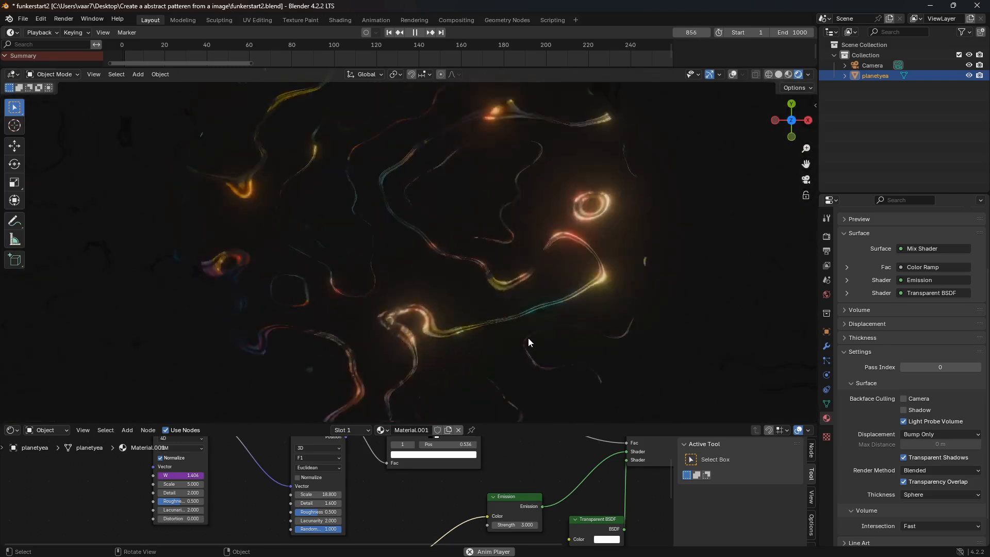